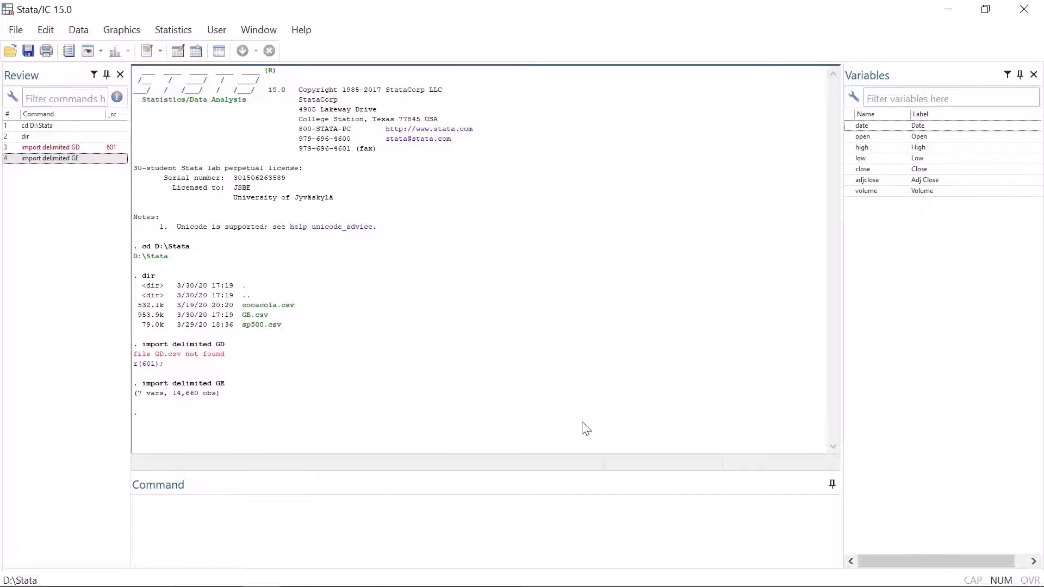
Run tsset, which fails with r(111) because no time variable is set.
{"action": "left_click", "coordinate": [560, 495]}
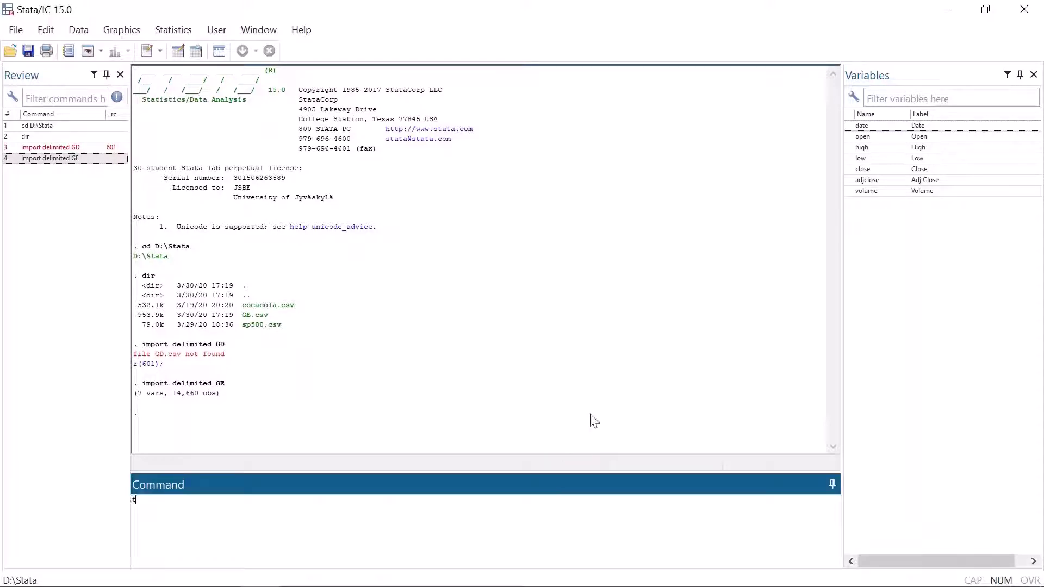
{"action": "type", "text": "tsset"}
{"action": "key", "text": "Return"}
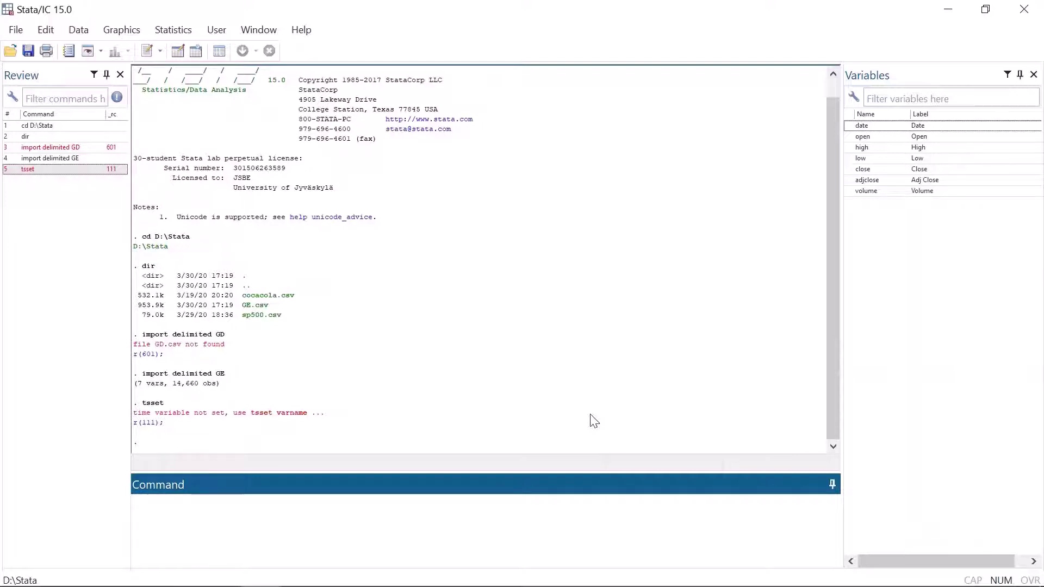
{"action": "type", "text": "b"}
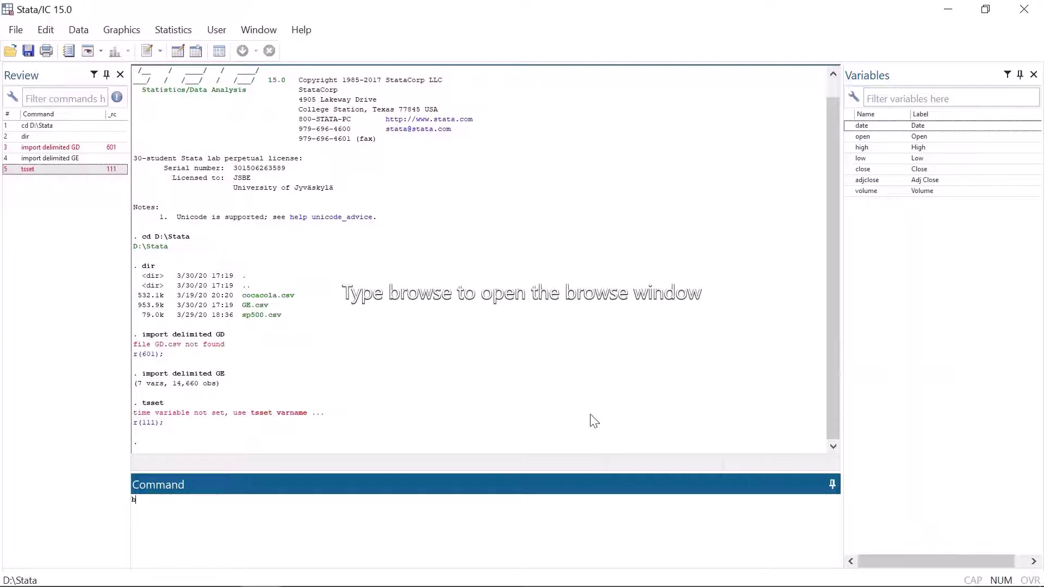
{"action": "type", "text": "rowse"}
{"action": "key", "text": "Return"}
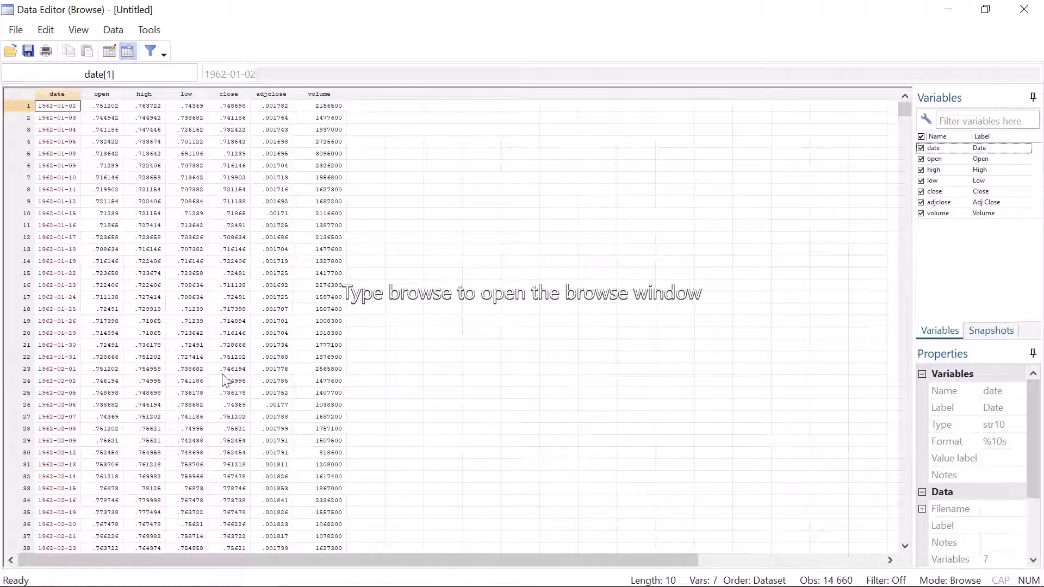
{"action": "left_click", "coordinate": [59, 358]}
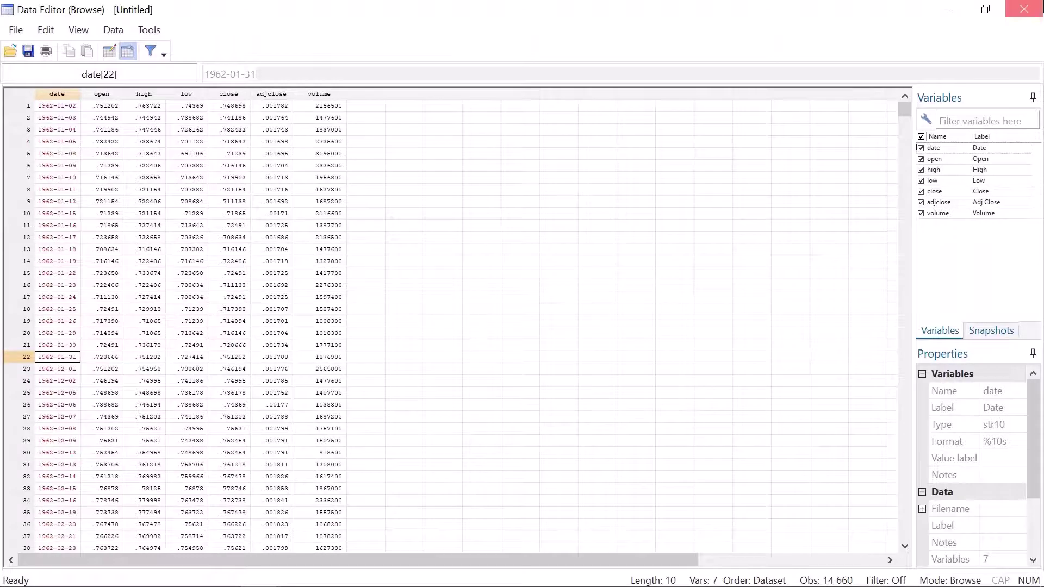
{"action": "left_click", "coordinate": [1024, 8]}
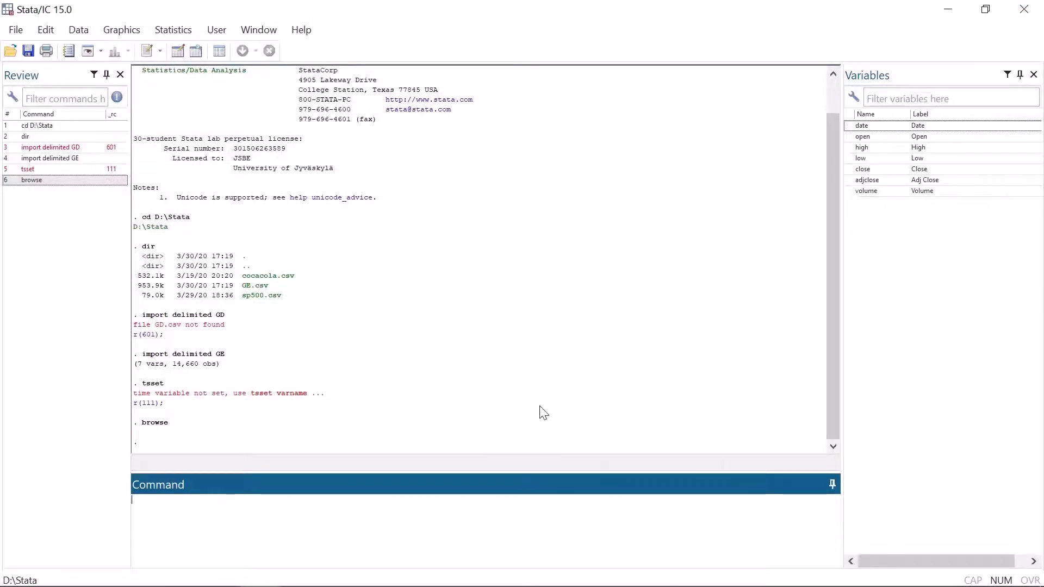
Run des to list variable storage types, showing date stored as str10.
{"action": "type", "text": "des"}
{"action": "key", "text": "Return"}
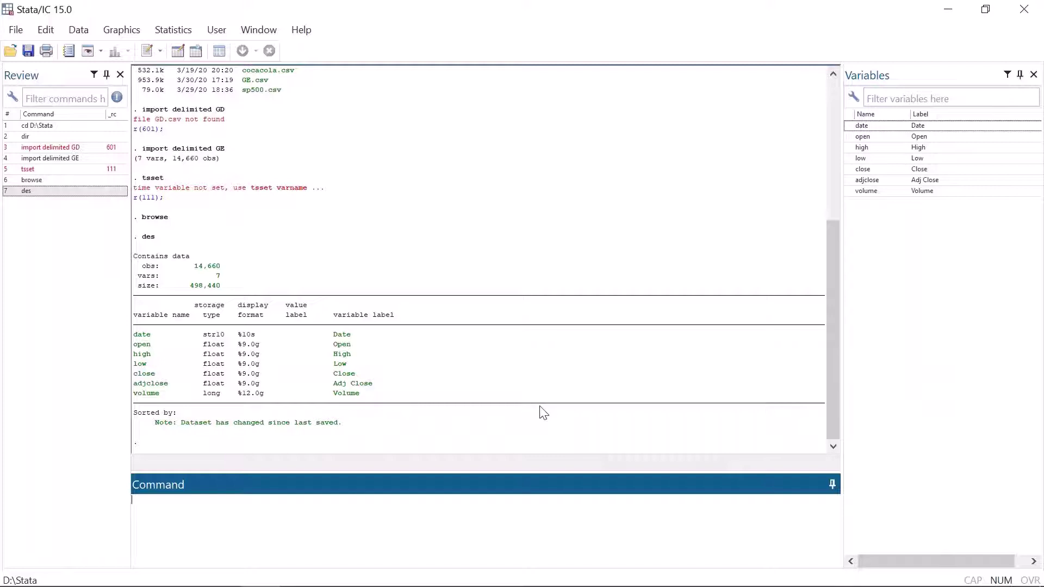
Generate date2 = date(date, "YMD") from the text date variable.
{"action": "type", "text": "gen date2 "}
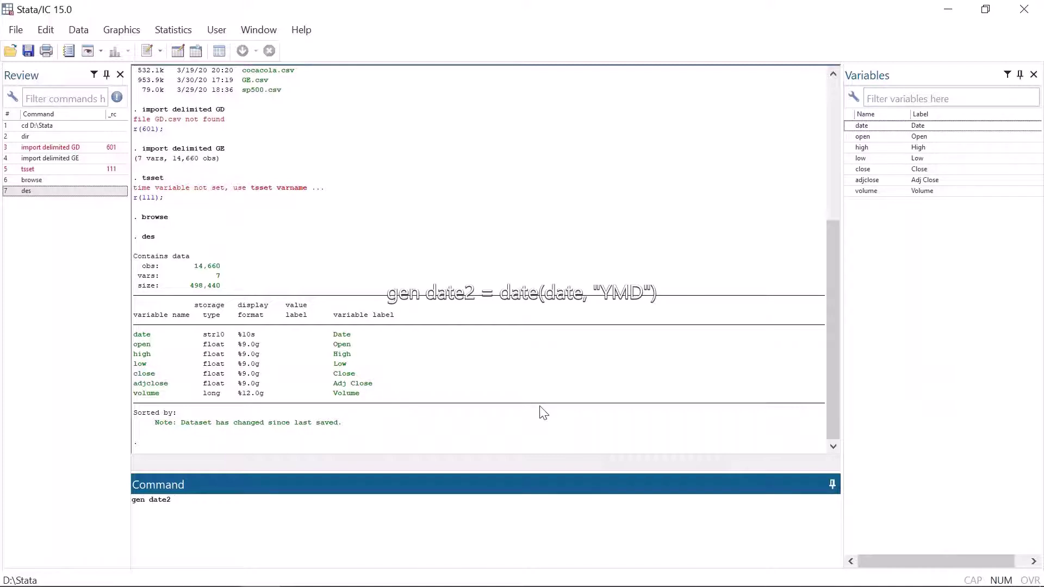
{"action": "type", "text": "= date("}
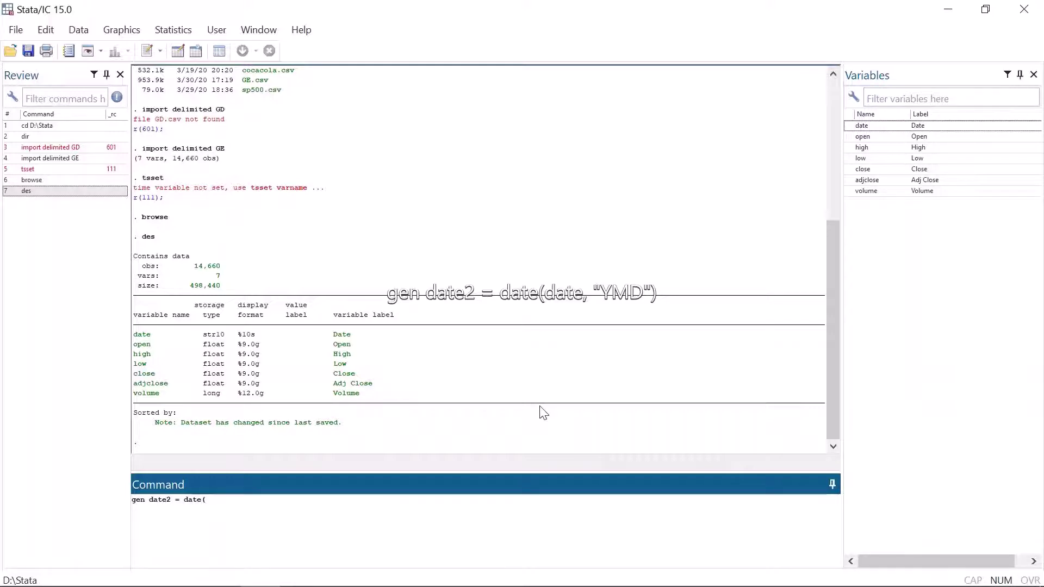
{"action": "type", "text": "date,"}
{"action": "type", "text": "\"YMD\")"}
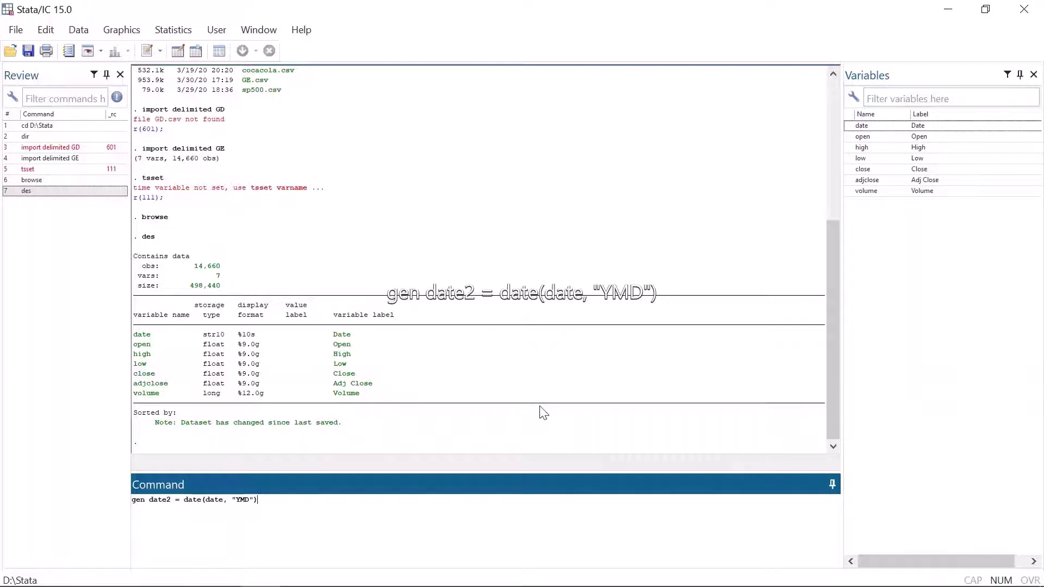
{"action": "key", "text": "Return"}
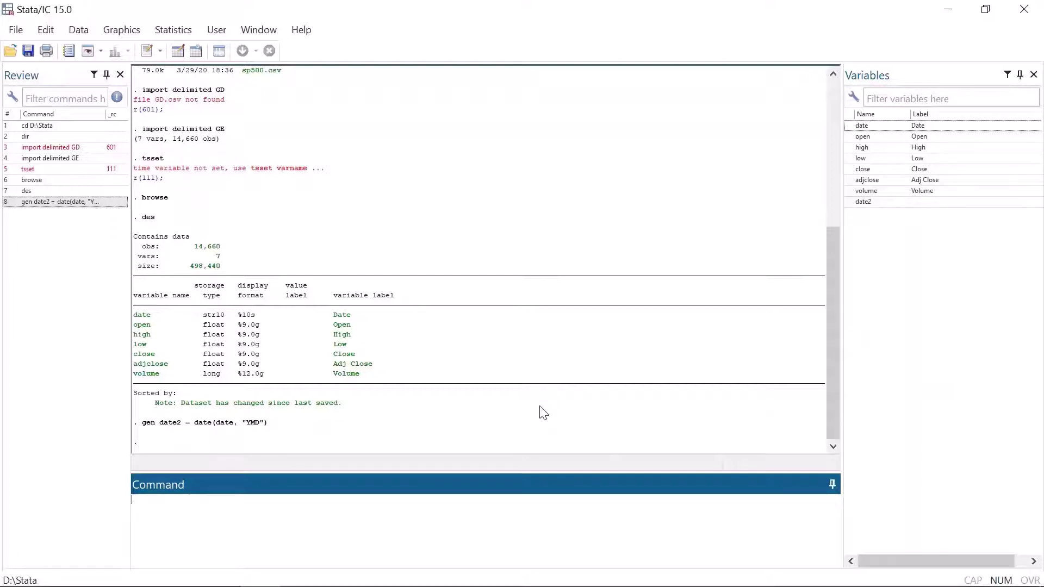
{"action": "type", "text": "b"}
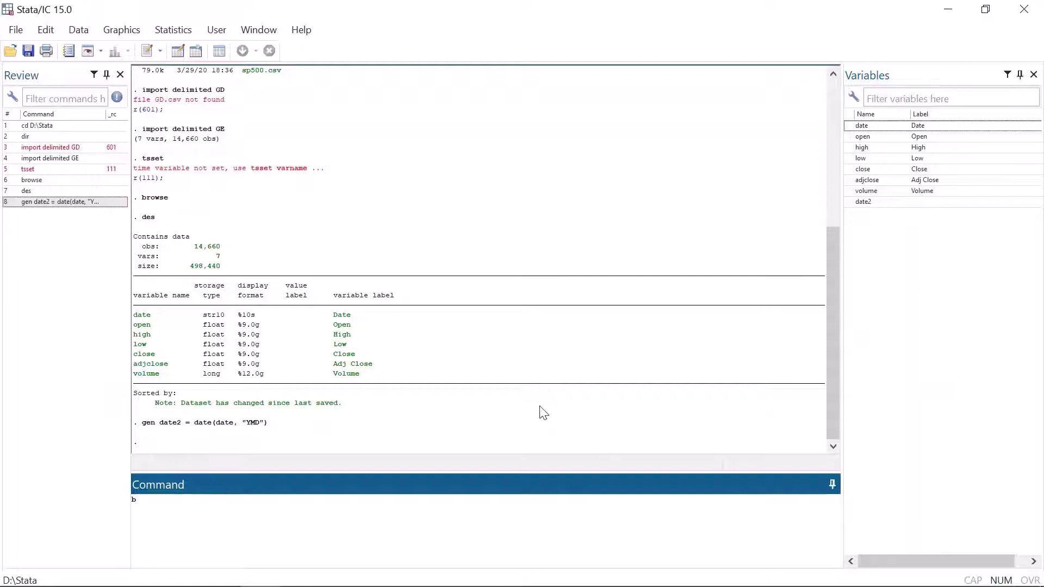
{"action": "type", "text": "rowse"}
{"action": "key", "text": "Return"}
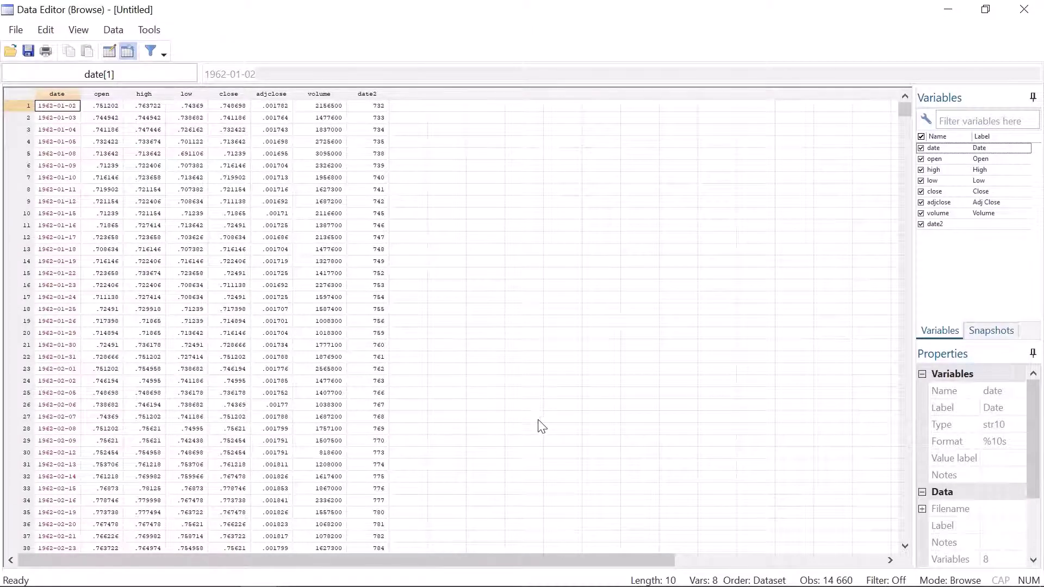
{"action": "left_click", "coordinate": [383, 299]}
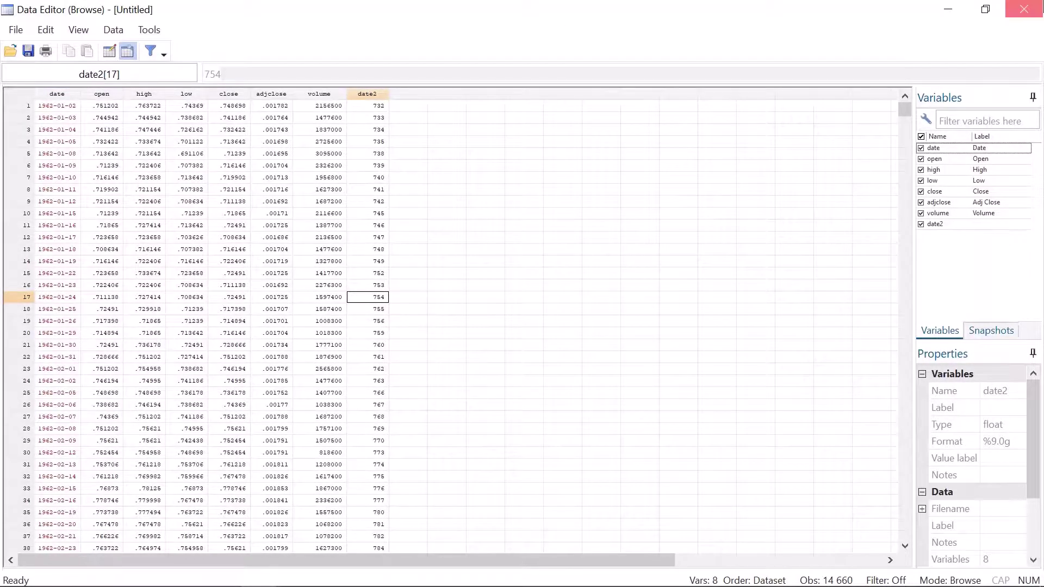
{"action": "left_click", "coordinate": [1024, 8]}
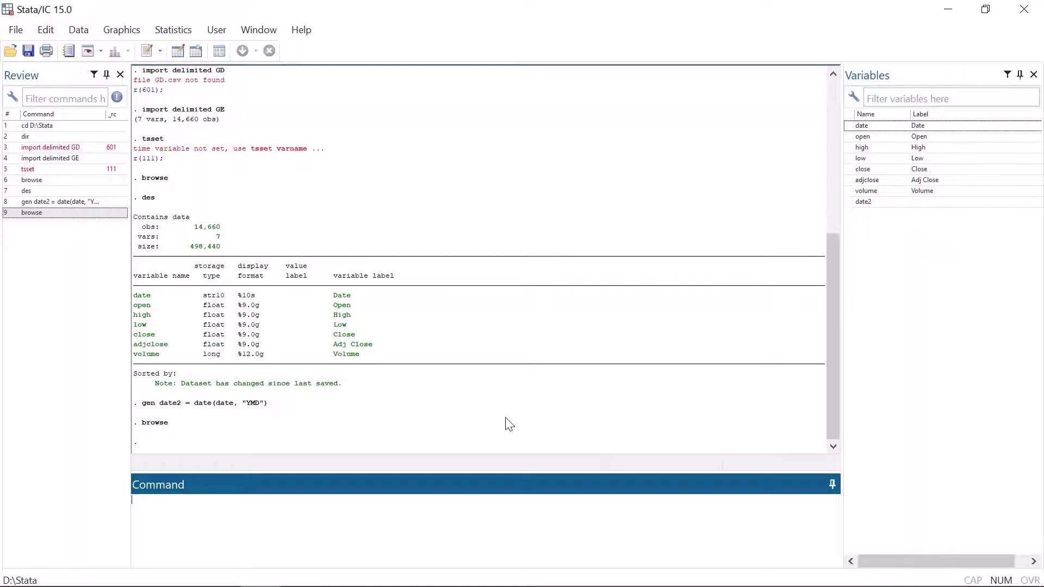
Apply the %td format to date2 and browse the data to see dates like 18jan1962.
{"action": "type", "text": "format"}
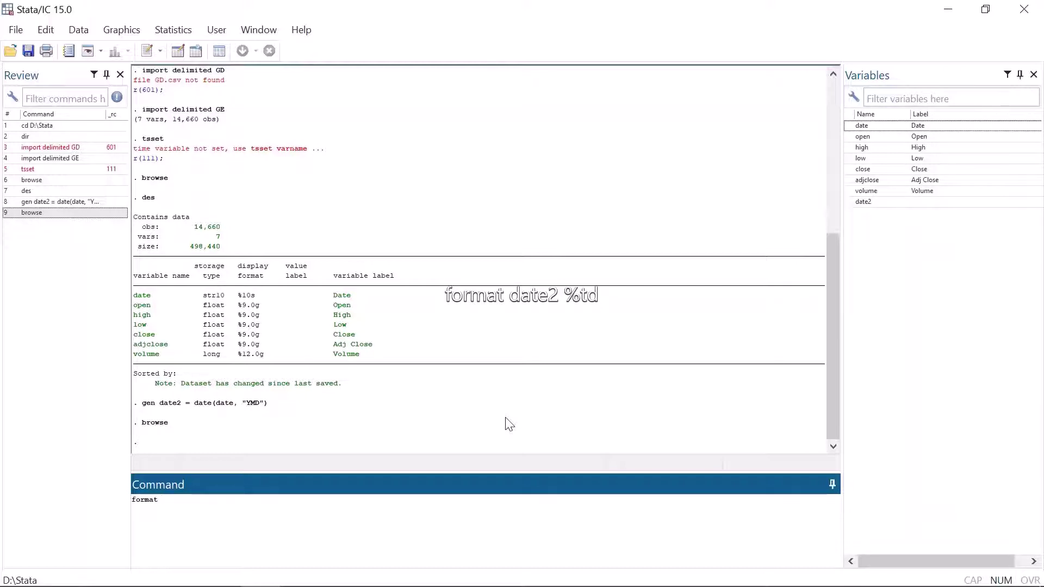
{"action": "type", "text": "date2 %td"}
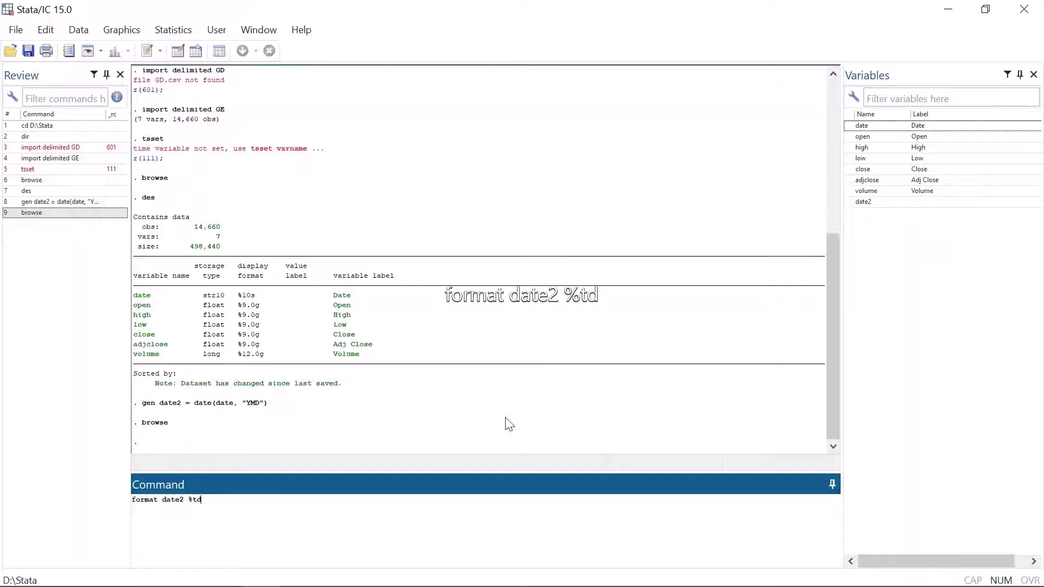
{"action": "key", "text": "Return"}
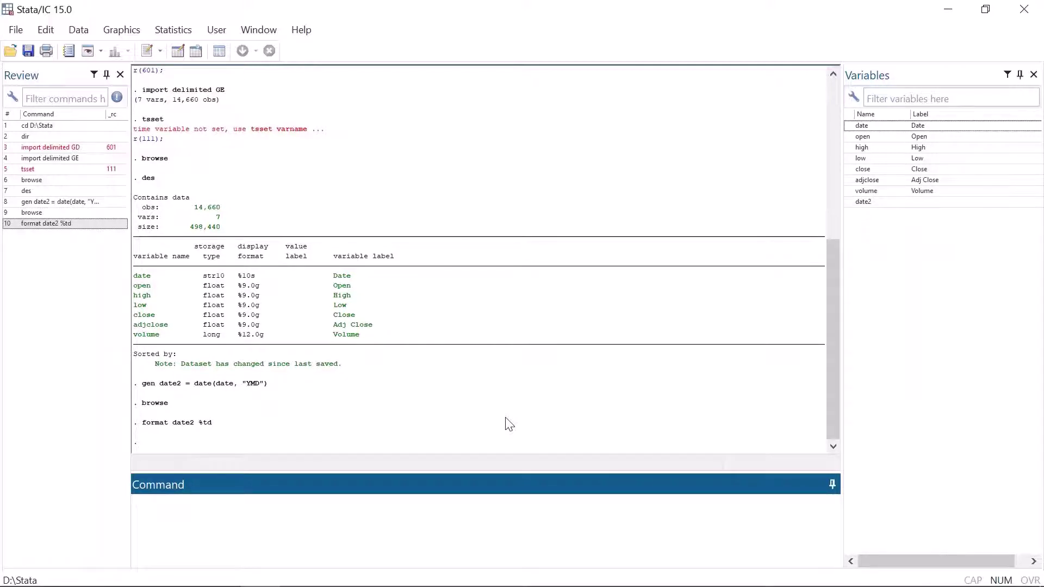
{"action": "type", "text": "browse"}
{"action": "key", "text": "Return"}
Scroll the Data Editor to confirm dates like 01feb1962, then close it.
{"action": "scroll", "coordinate": [416, 377], "scroll_direction": "down", "scroll_amount": 4}
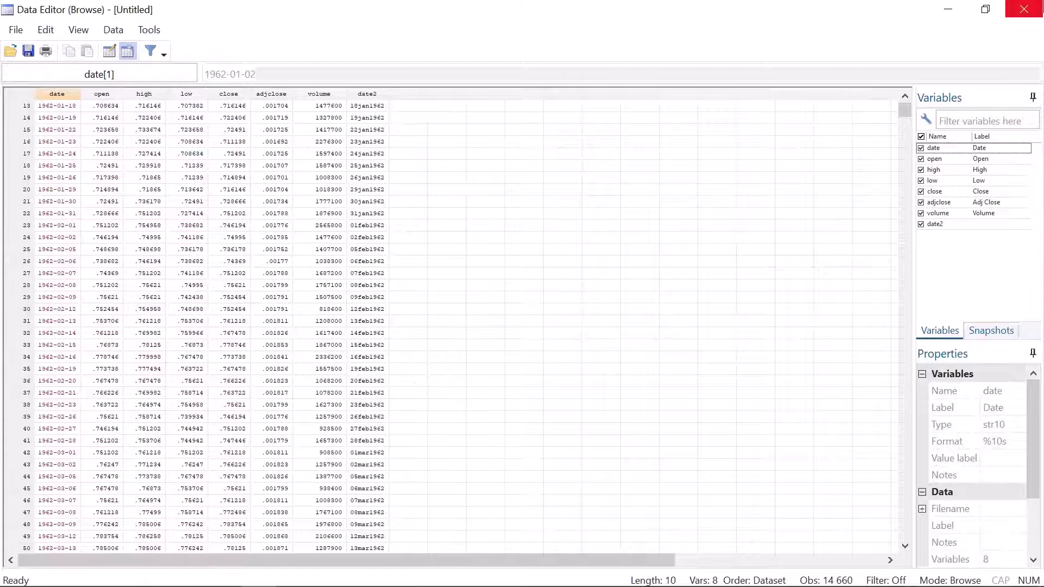
{"action": "left_click", "coordinate": [1024, 9]}
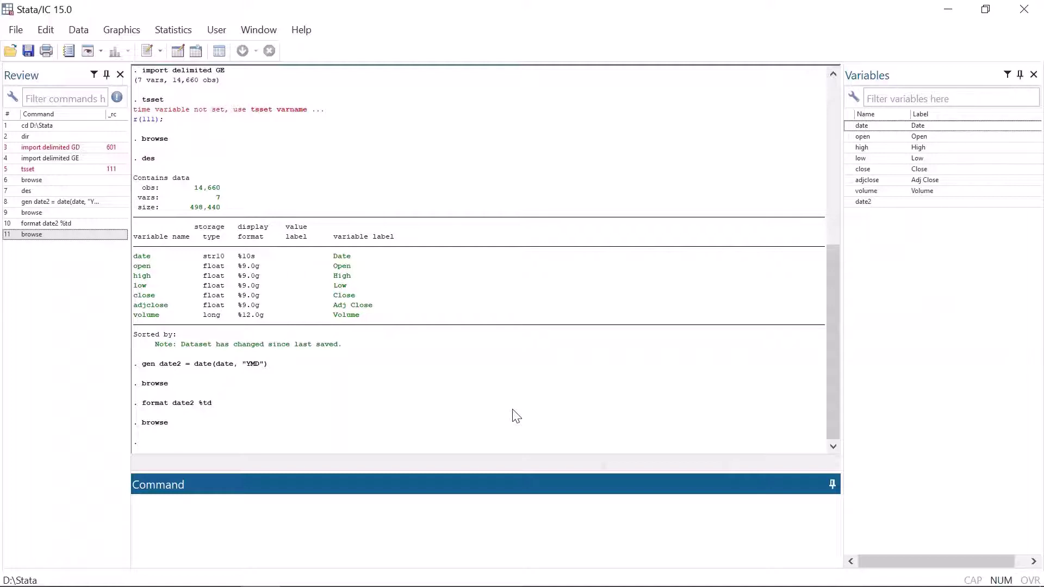
Create year, month and quarter variables from date2 using year(), month() and quarter().
{"action": "type", "text": "gen year "}
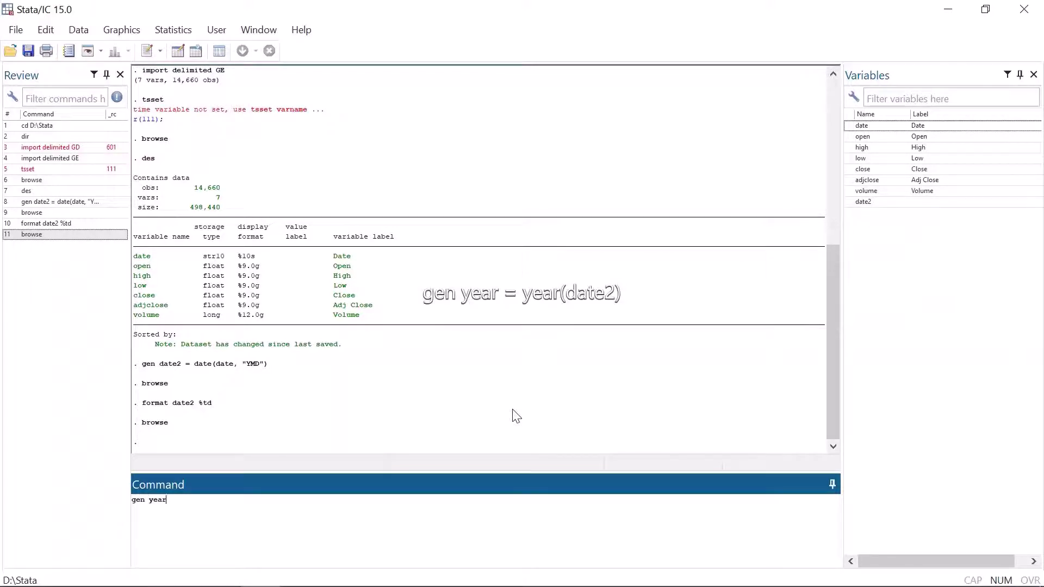
{"action": "type", "text": "= year"}
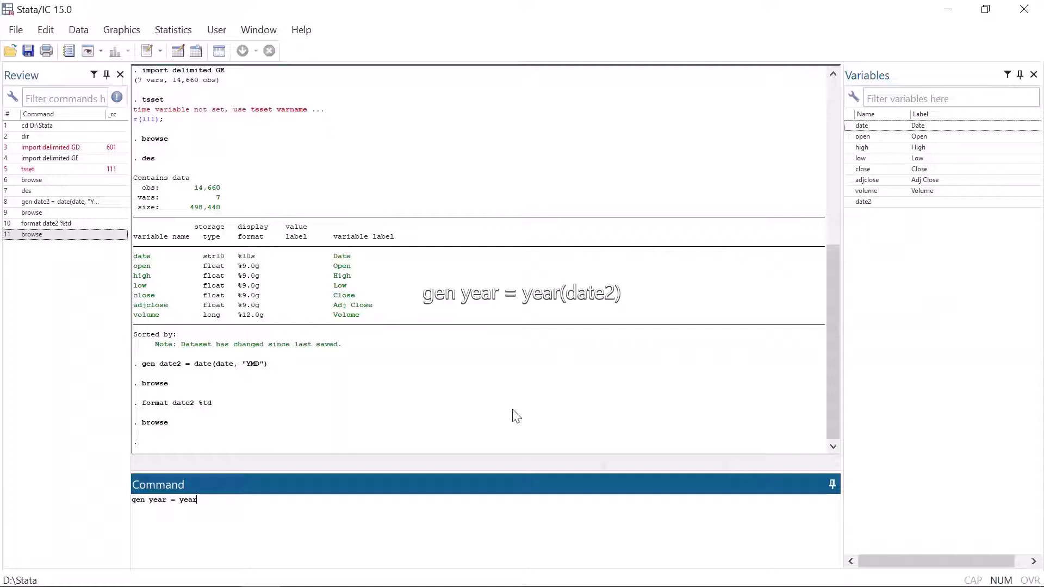
{"action": "type", "text": "(date2)"}
{"action": "key", "text": "Return"}
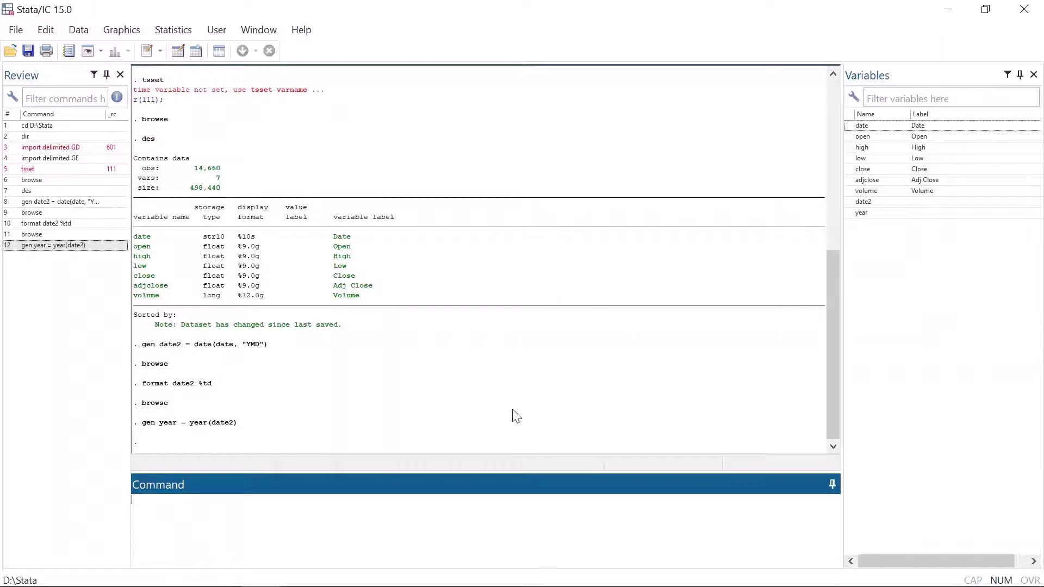
{"action": "type", "text": "gen month = month"}
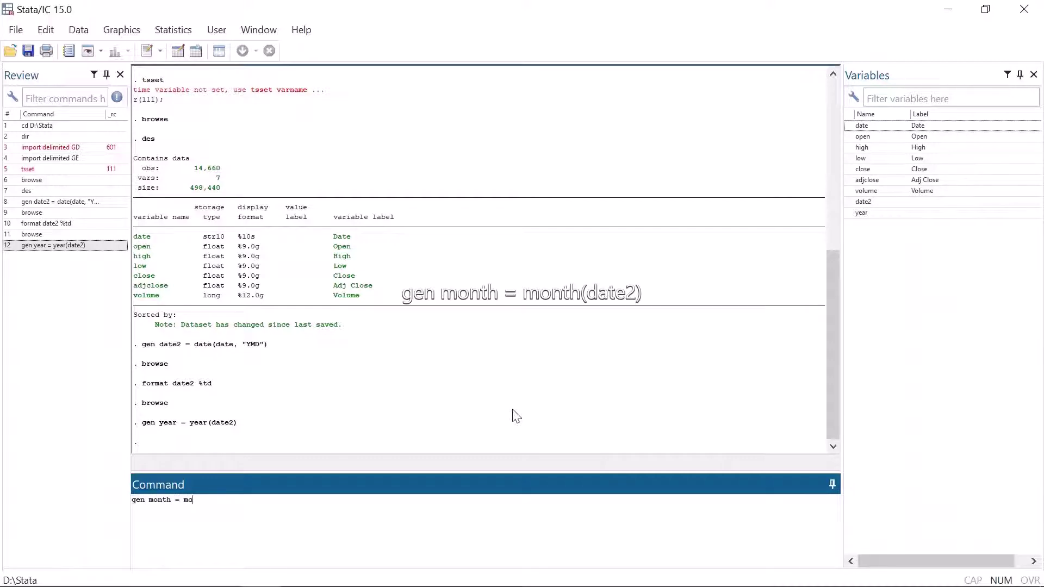
{"action": "key", "text": "BackSpace"}
{"action": "type", "text": "(date2)"}
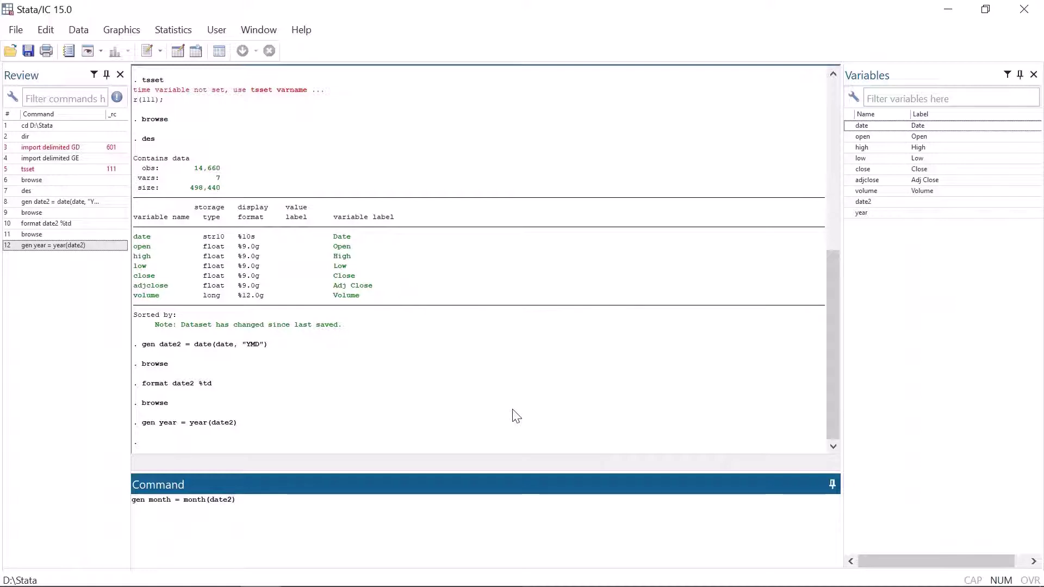
{"action": "key", "text": "Return"}
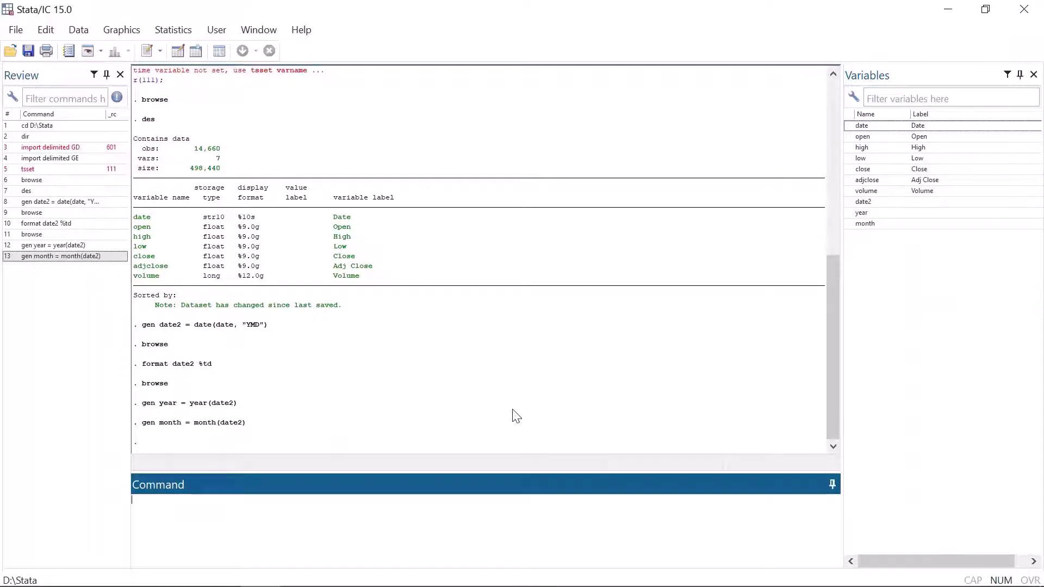
{"action": "type", "text": "gen quarter "}
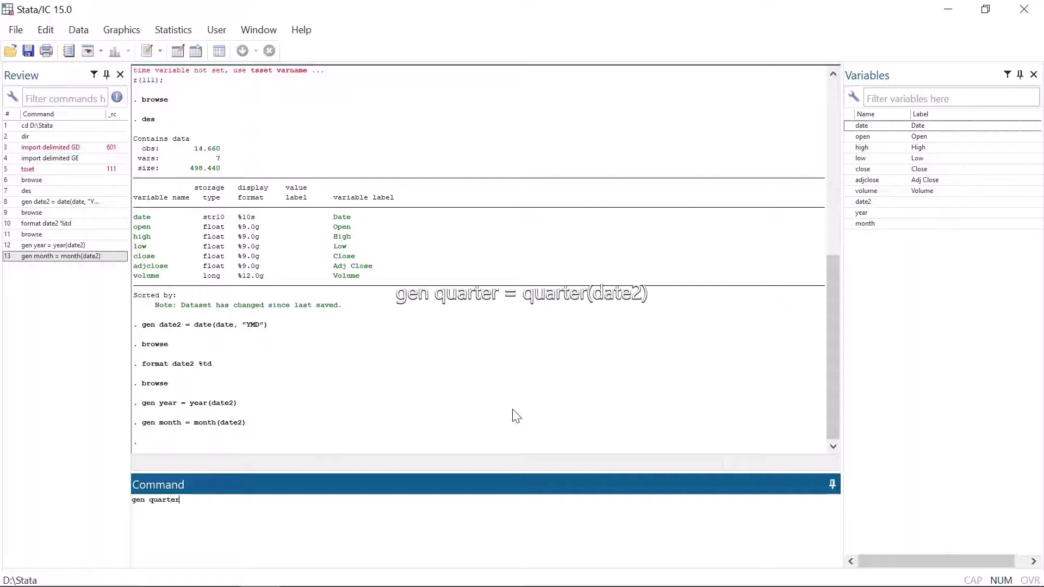
{"action": "type", "text": "= qua"}
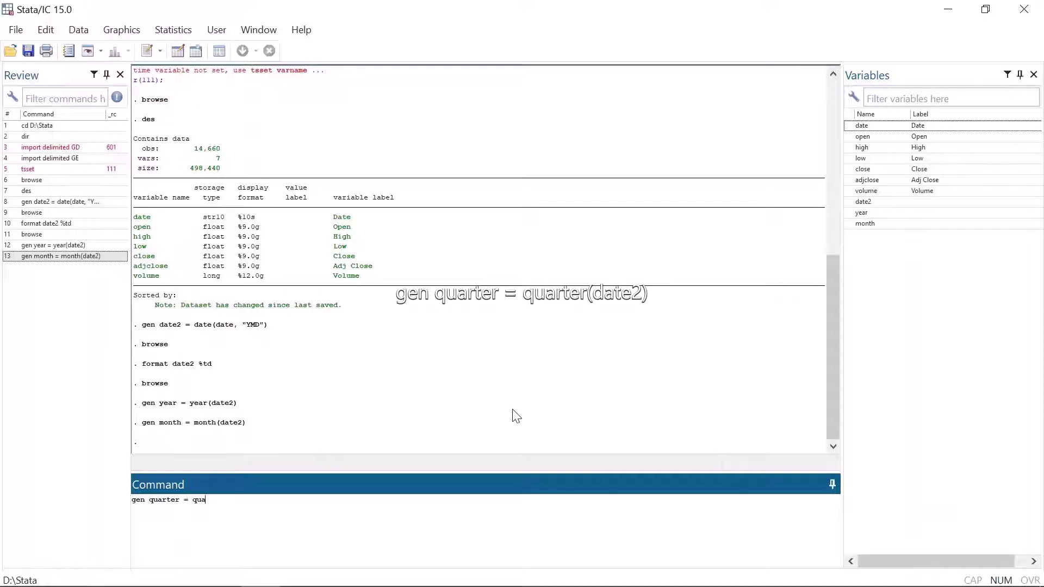
{"action": "type", "text": "rter(date2)"}
{"action": "key", "text": "Return"}
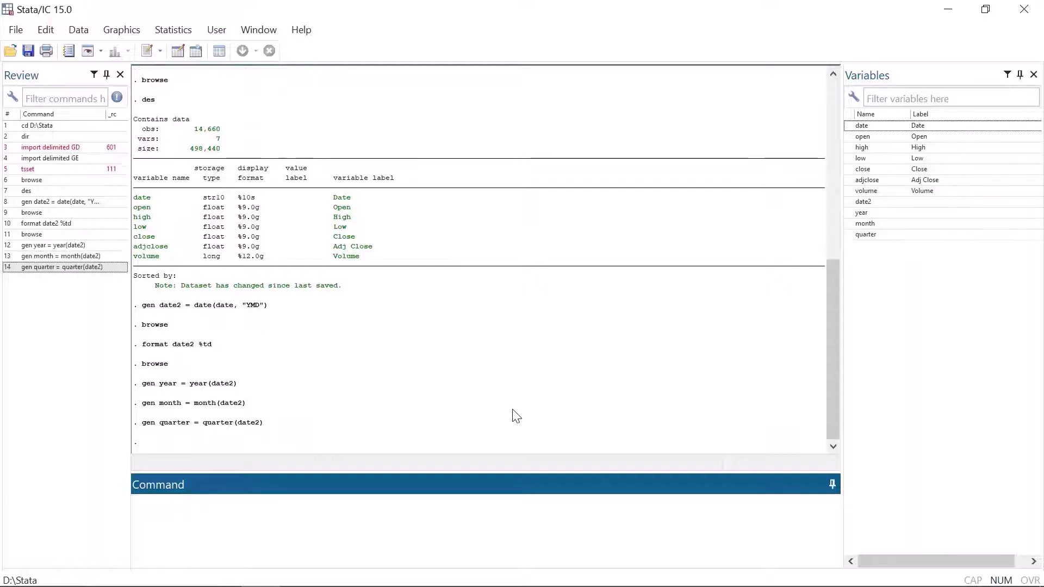
Create week, day and weekday variables from date2 using week(), day() and dow().
{"action": "type", "text": "gen week "}
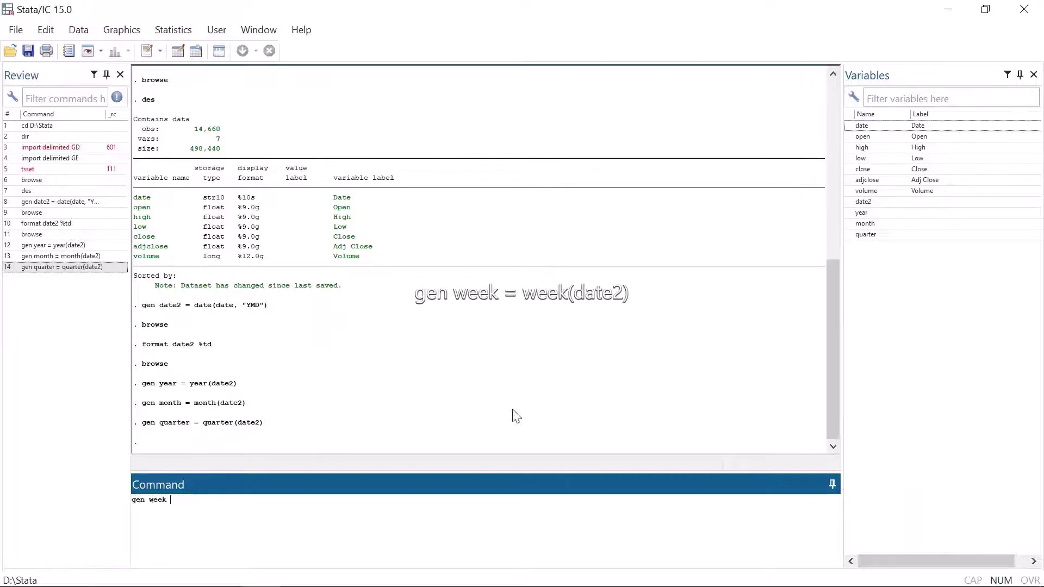
{"action": "type", "text": "= week(date2)"}
{"action": "key", "text": "Return"}
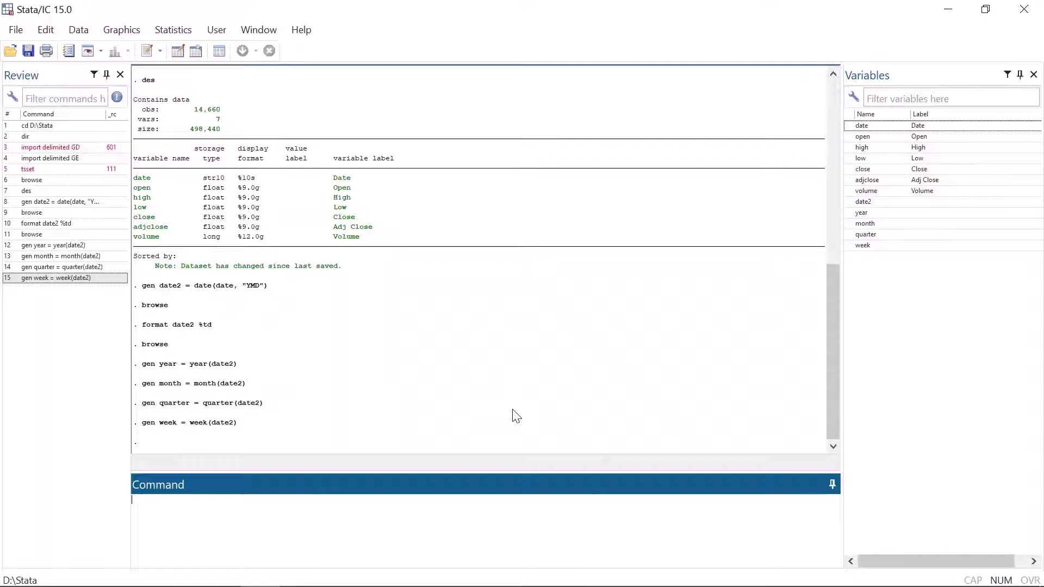
{"action": "type", "text": "gen day"}
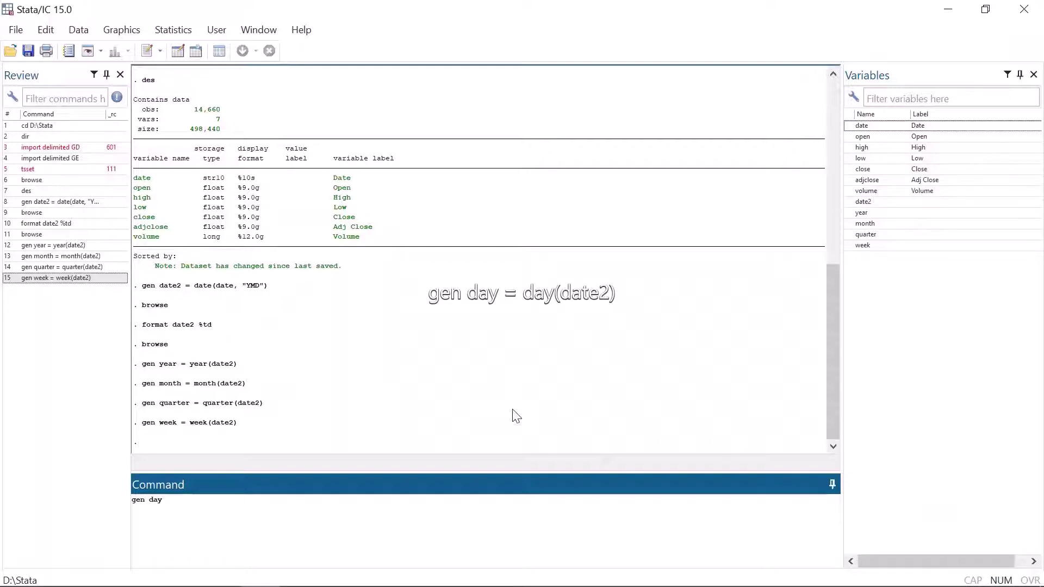
{"action": "type", "text": " = day(date2)"}
{"action": "key", "text": "Return"}
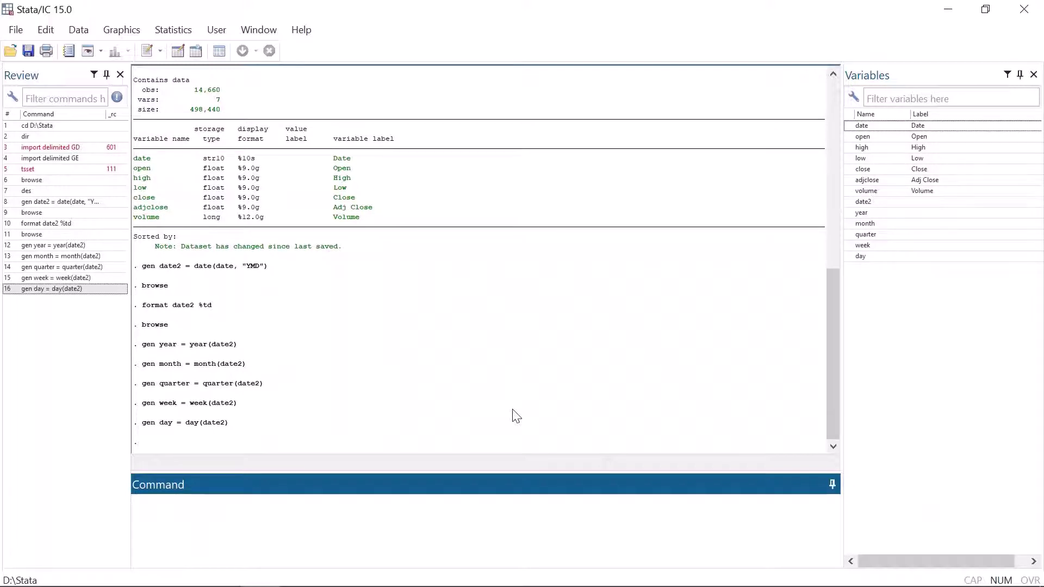
{"action": "type", "text": "gen weekday ="}
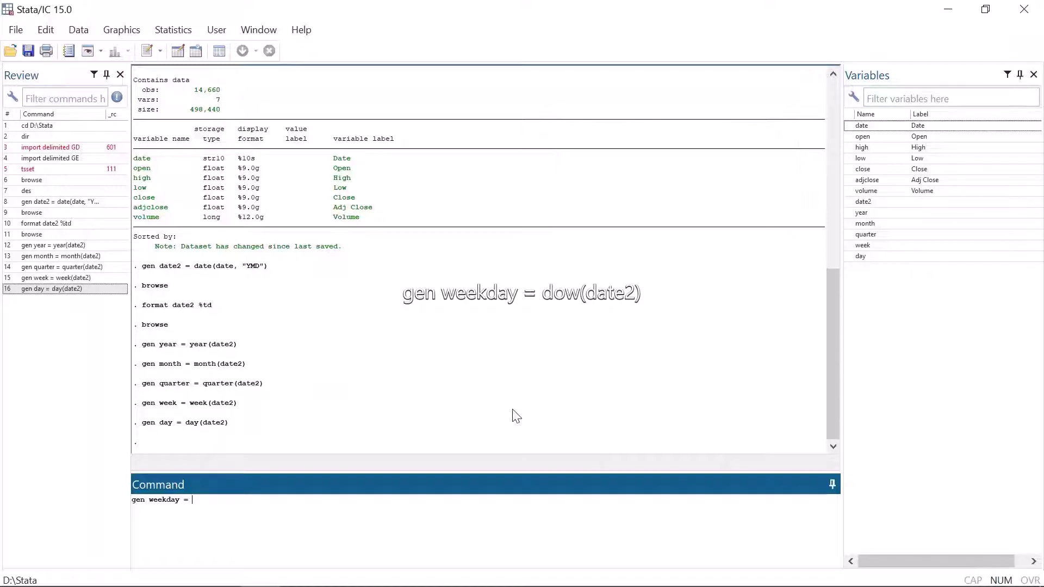
{"action": "type", "text": "dow(date2)"}
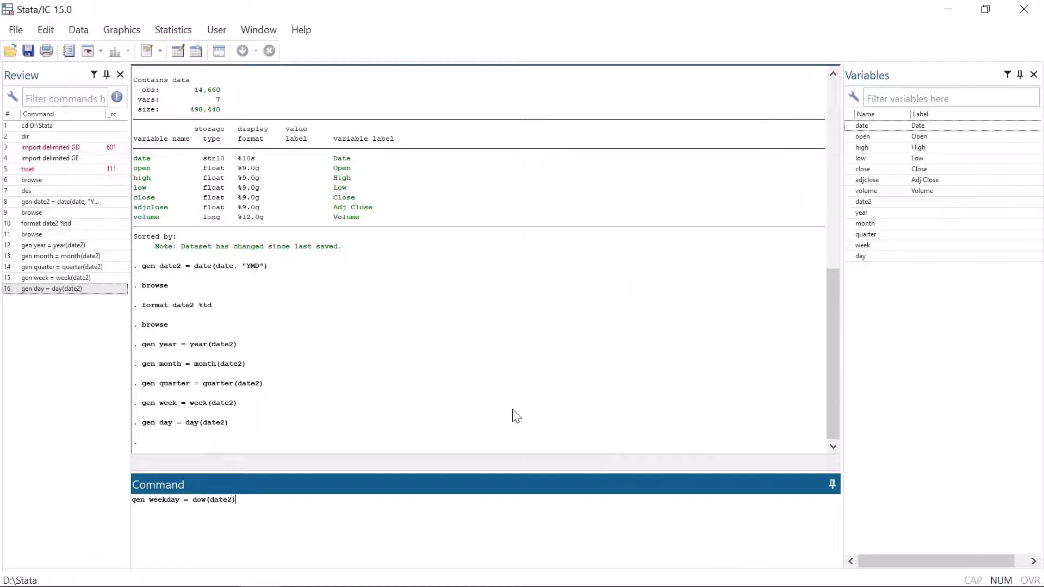
{"action": "key", "text": "Return"}
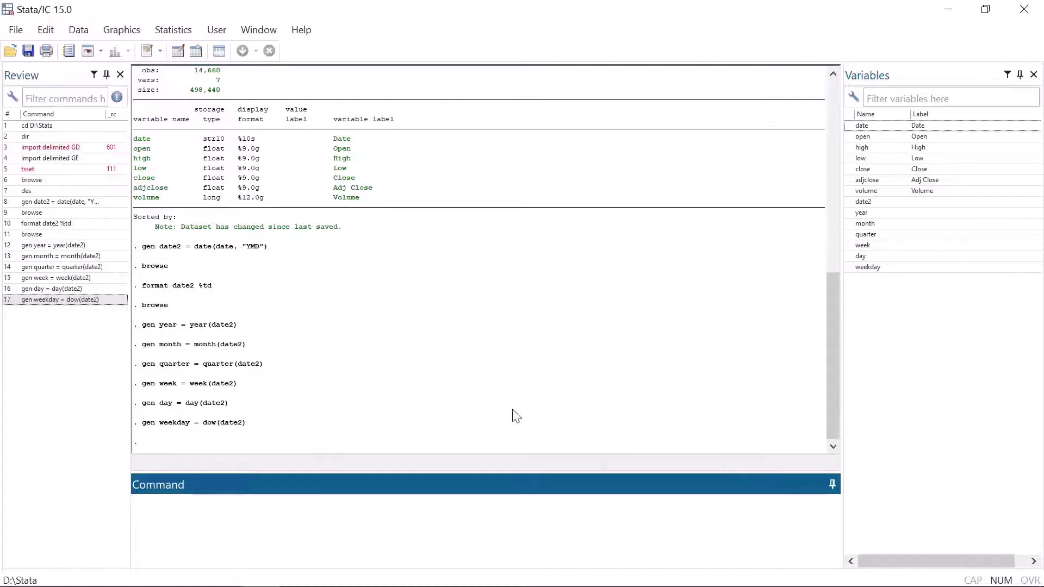
{"action": "type", "text": "browse"}
{"action": "key", "text": "Return"}
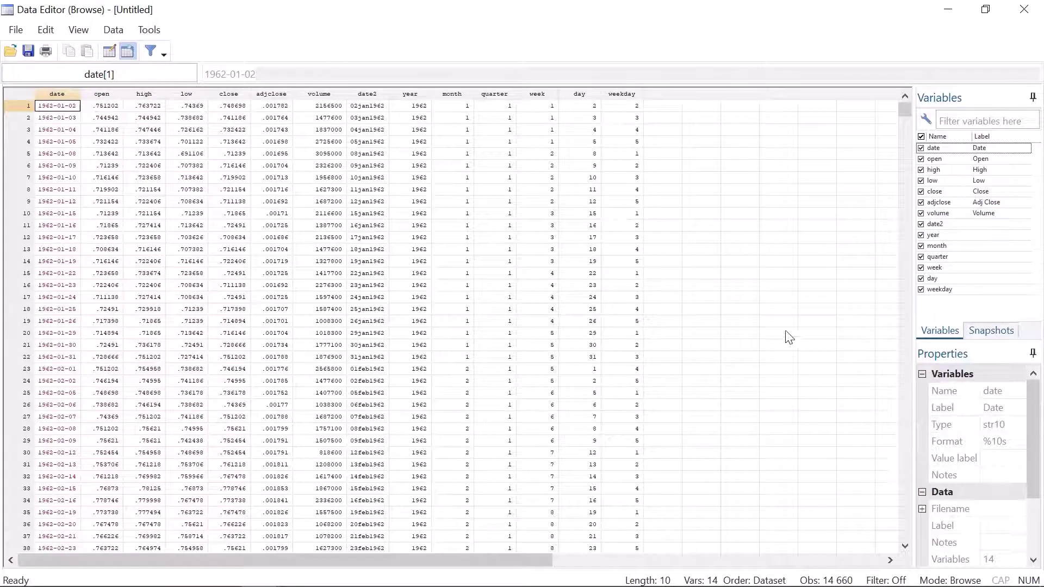
{"action": "left_click", "coordinate": [633, 215]}
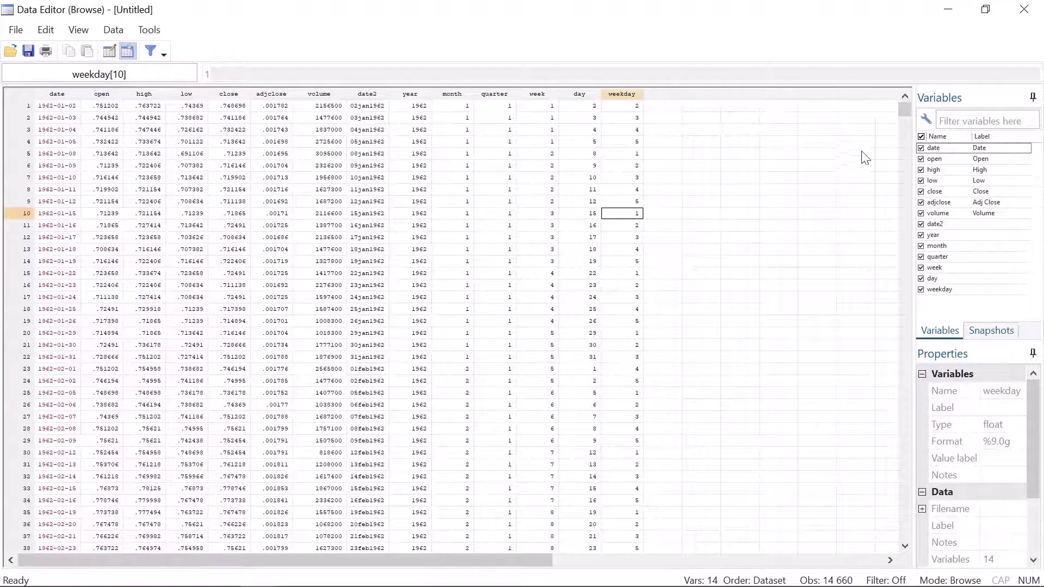
{"action": "left_click", "coordinate": [905, 109]}
{"action": "mouse_move", "coordinate": [905, 109]}
{"action": "left_mouse_down"}
{"action": "mouse_move", "coordinate": [908, 122]}
{"action": "mouse_move", "coordinate": [908, 113]}
{"action": "left_mouse_up"}
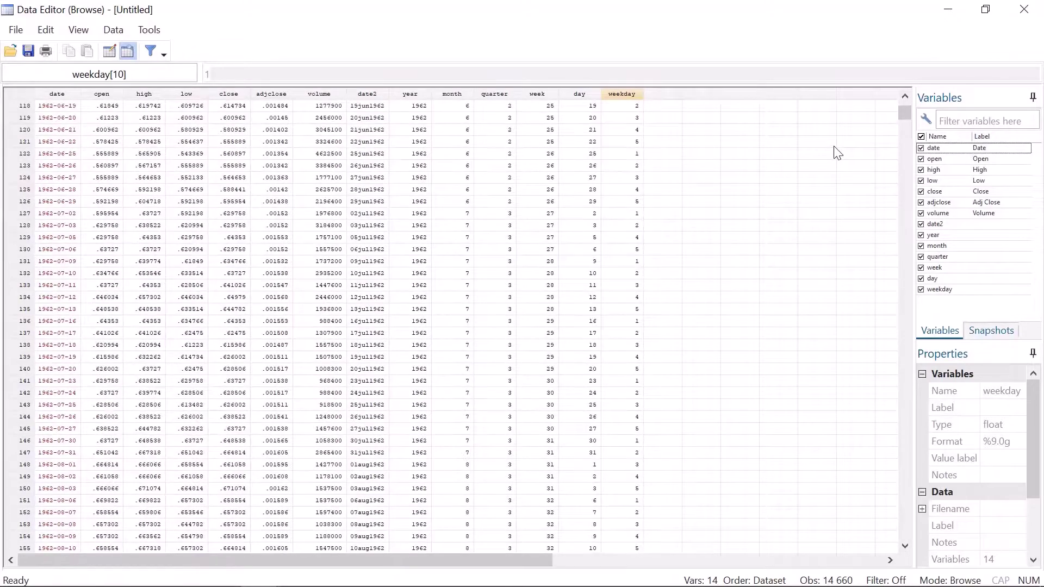
{"action": "left_click", "coordinate": [1024, 9]}
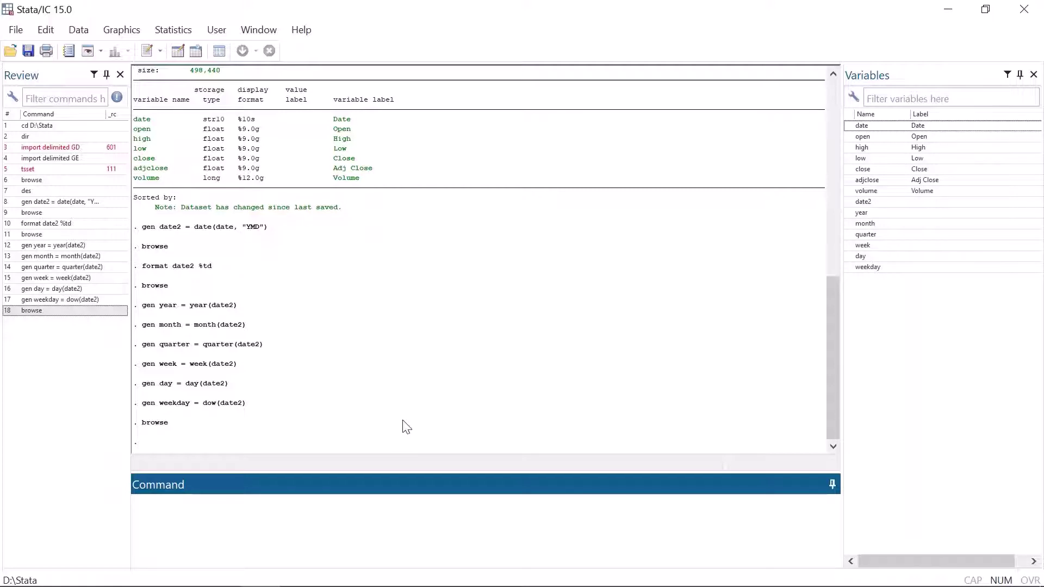
Generate Mark = _n numbering rows 1 to 14660 and tsset Mark as the time variable.
{"action": "type", "text": "gen"}
{"action": "type", "text": "Mark"}
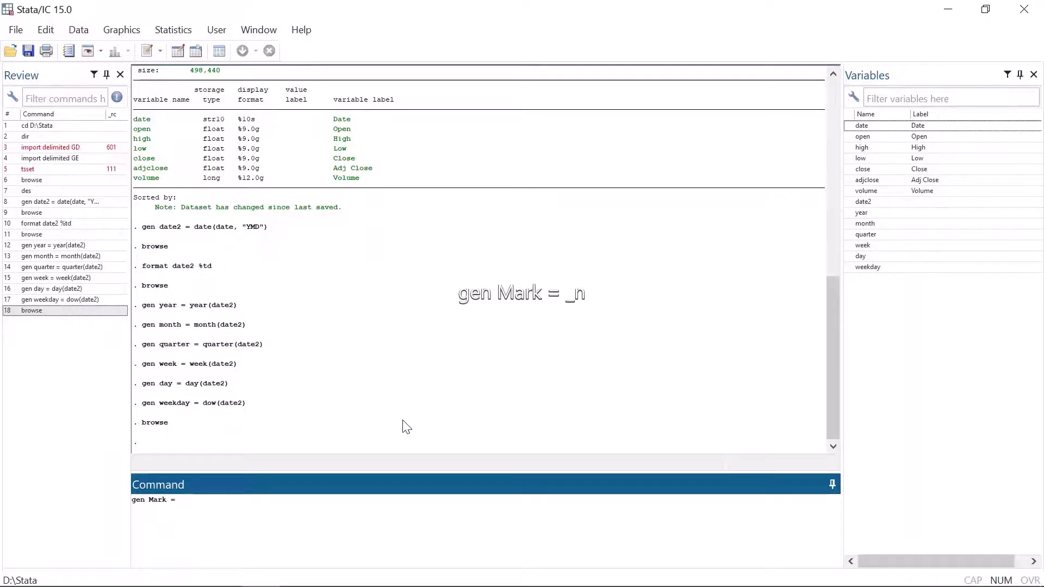
{"action": "type", "text": "= _n"}
{"action": "key", "text": "Return"}
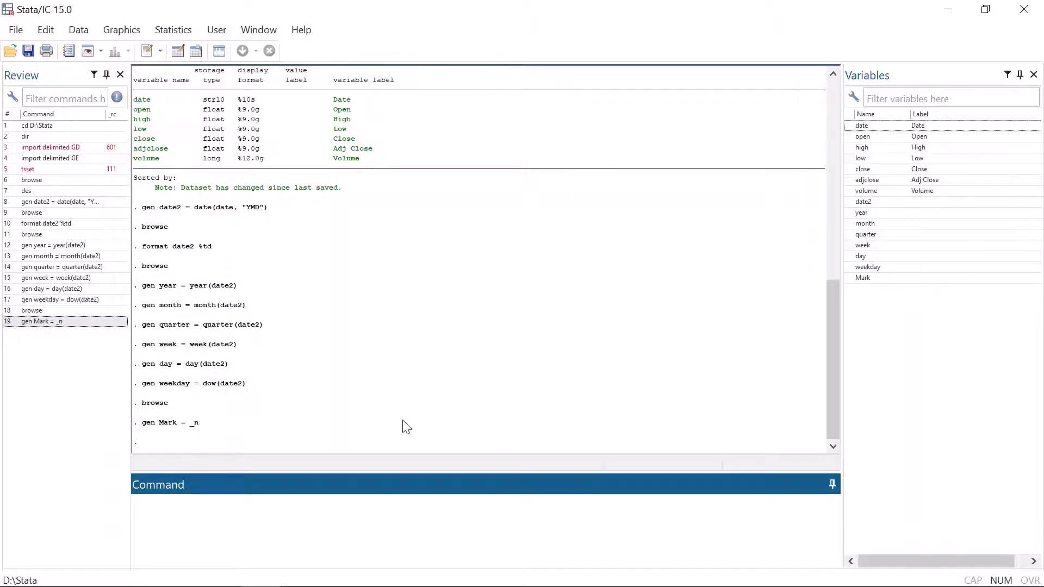
{"action": "type", "text": "tsset "}
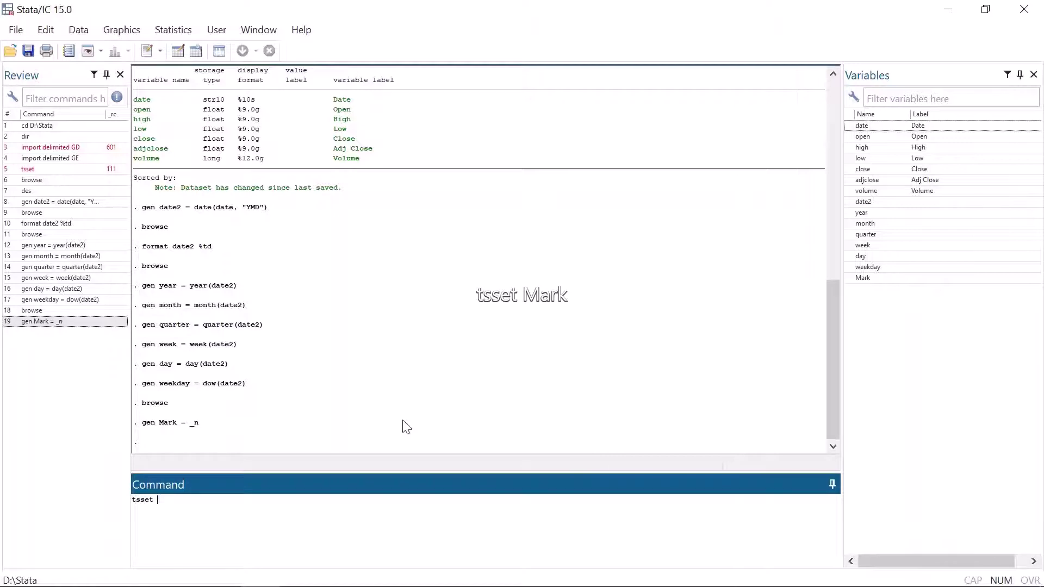
{"action": "type", "text": "Mark"}
{"action": "key", "text": "Return"}
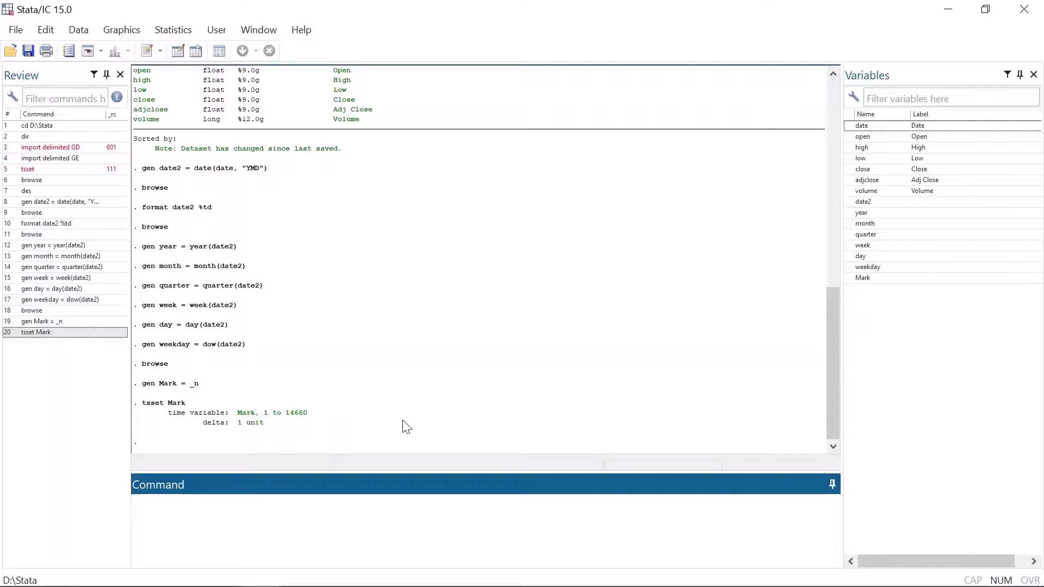
{"action": "type", "text": "ts"}
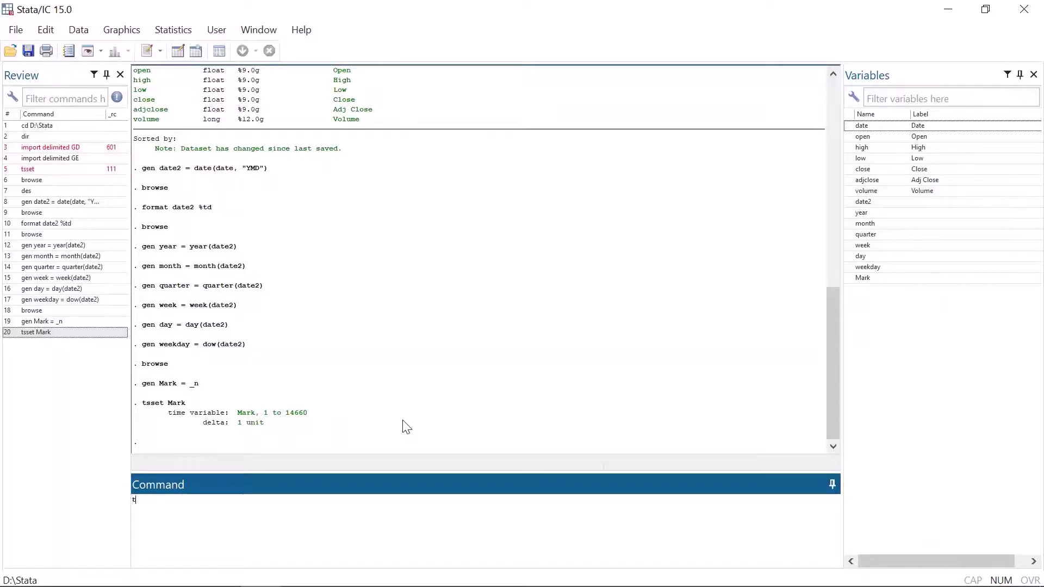
{"action": "key", "text": "BackSpace"}
{"action": "key", "text": "BackSpace"}
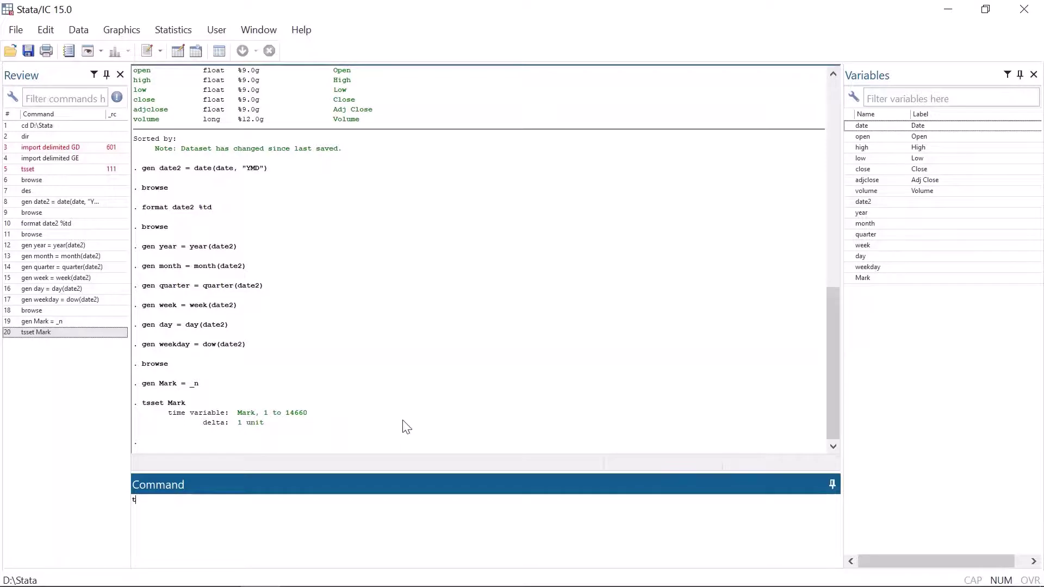
{"action": "type", "text": "tsline adj"}
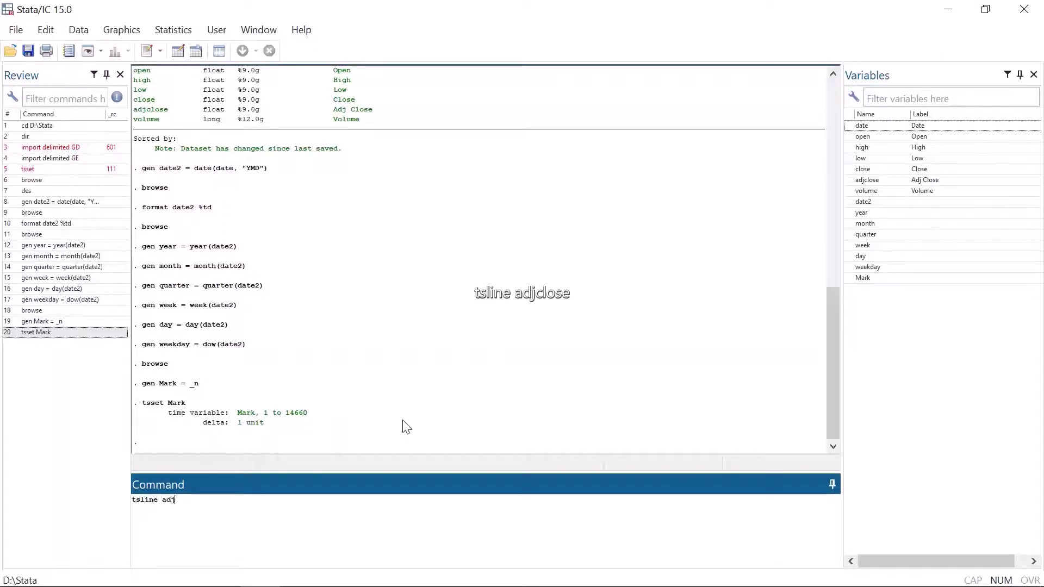
{"action": "type", "text": "close"}
{"action": "key", "text": "Return"}
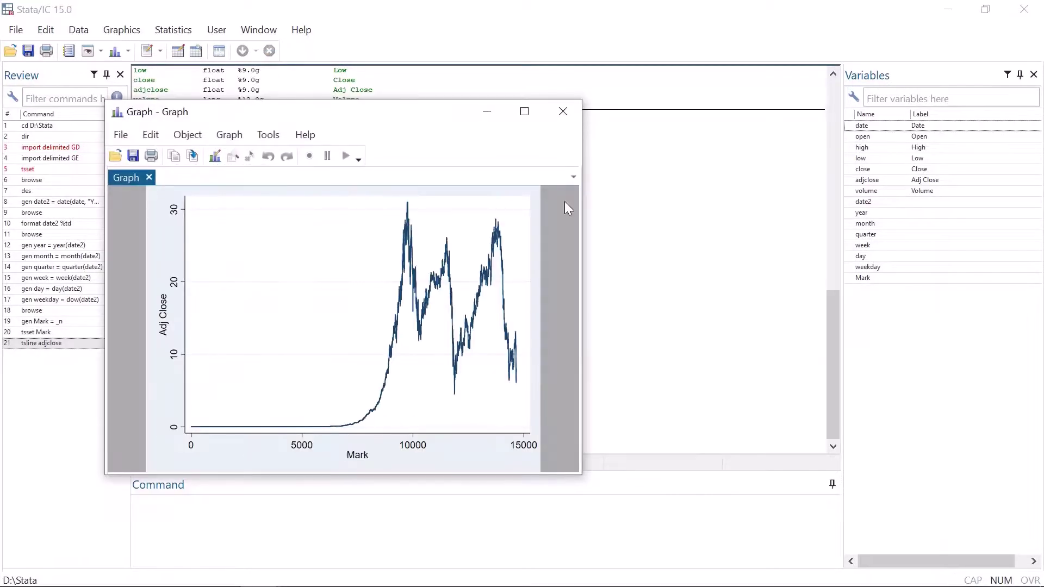
{"action": "left_click_drag", "start_coordinate": [361, 114], "coordinate": [544, 81]}
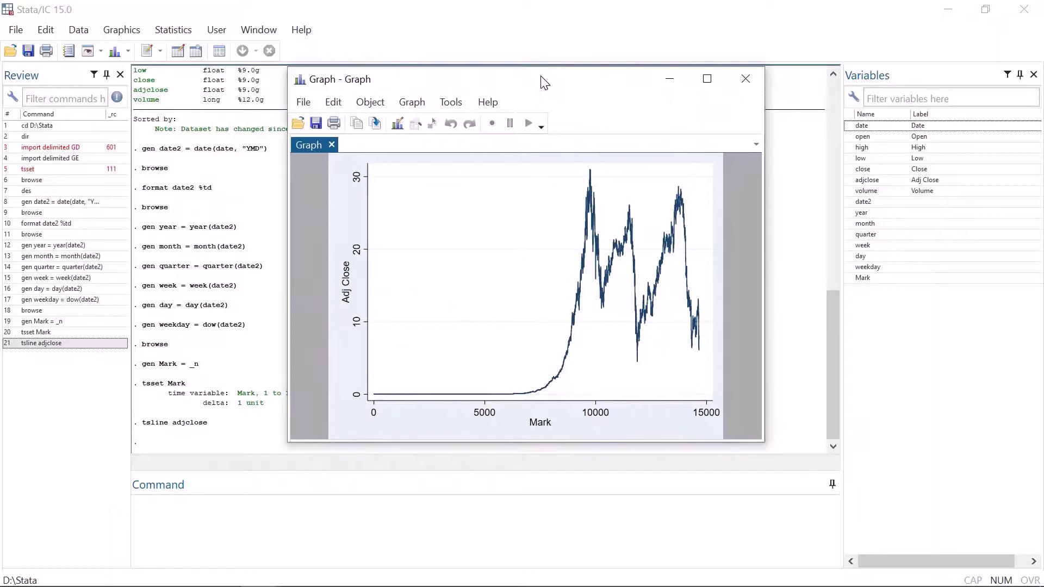
{"action": "left_click", "coordinate": [747, 77]}
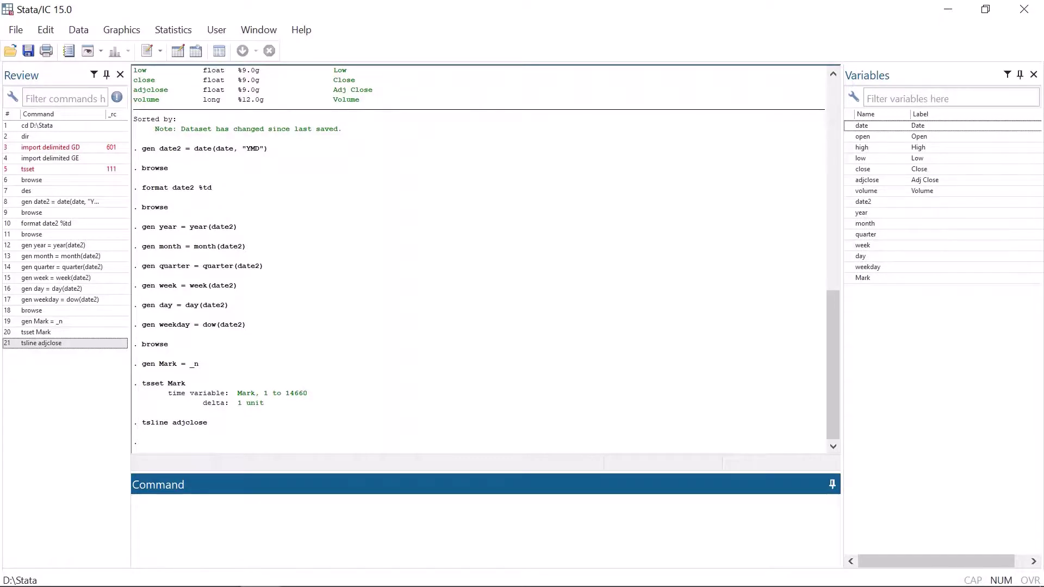
{"action": "type", "text": "line"}
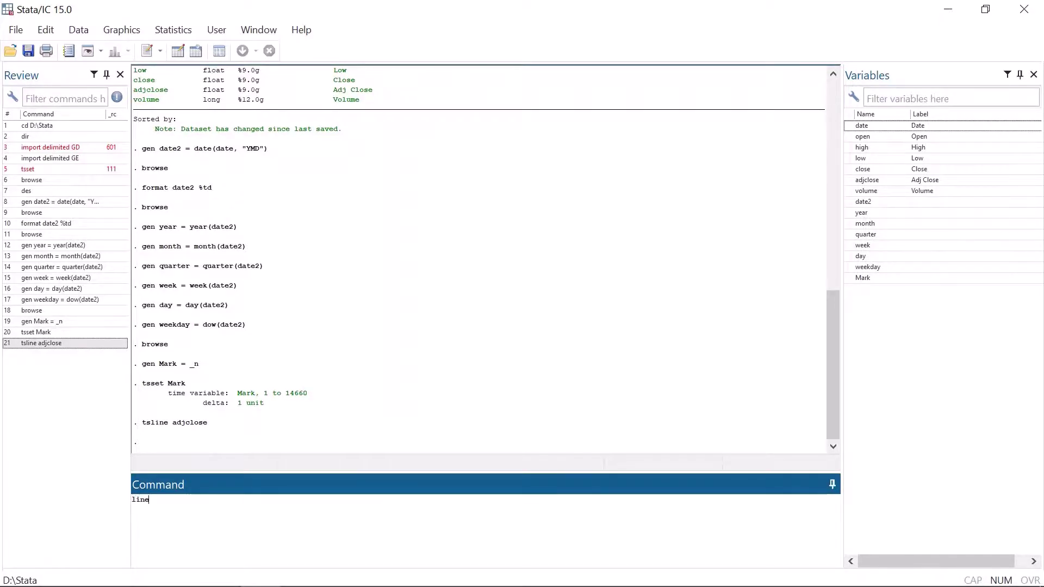
{"action": "type", "text": " adjclose"}
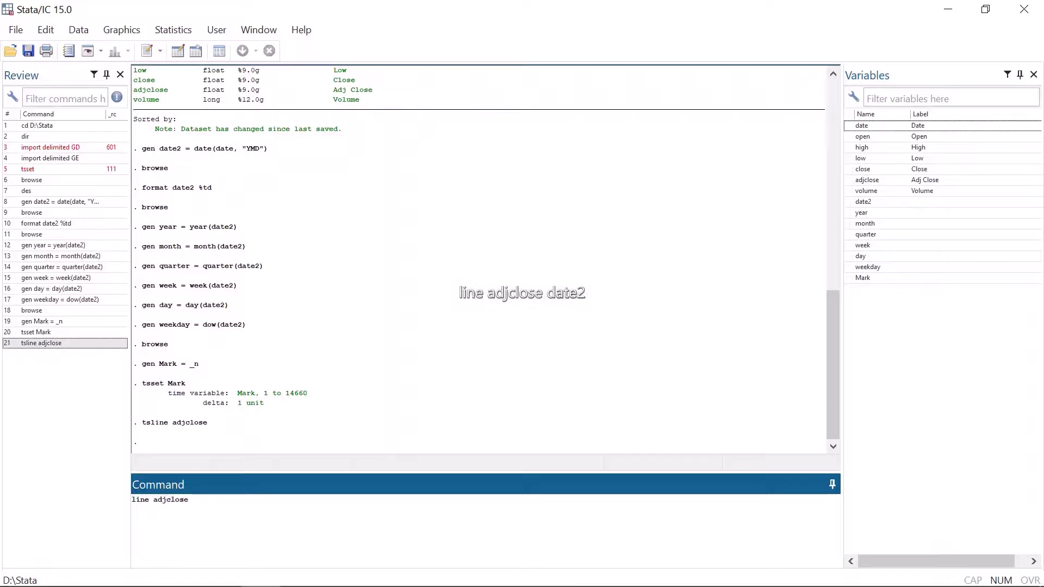
{"action": "type", "text": " date2"}
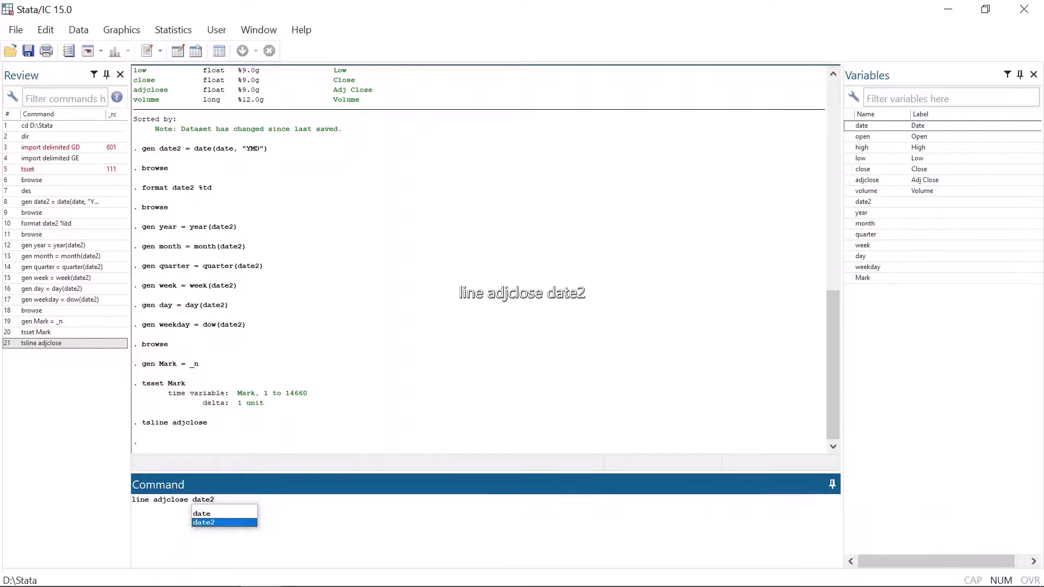
{"action": "key", "text": "Return"}
{"action": "key", "text": "Return"}
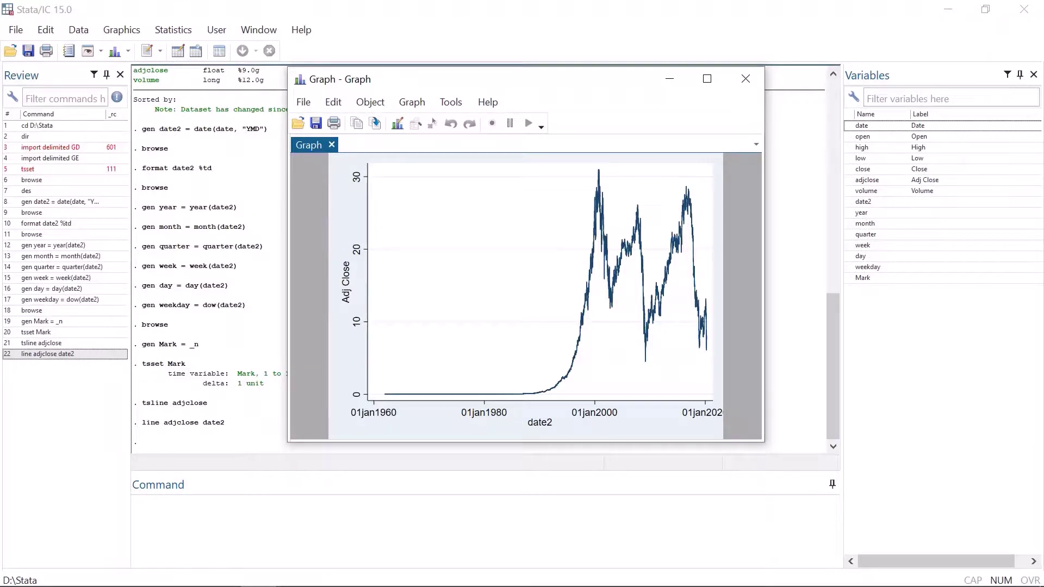
{"action": "left_click", "coordinate": [744, 81]}
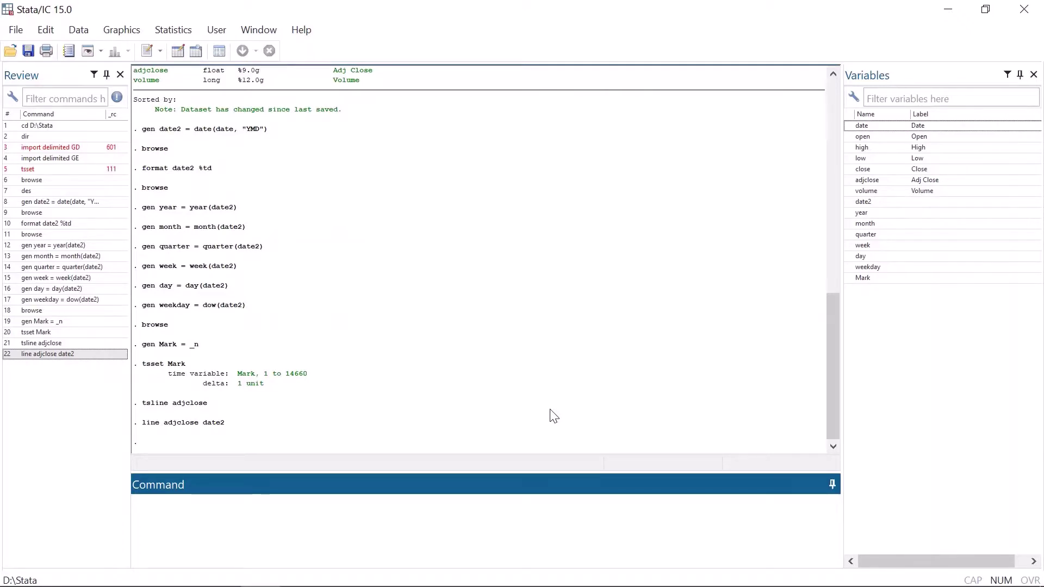
Generate returns = D.adjclose/L.adjclose*100 and summarize it (mean 0.0730, 14,659 observations).
{"action": "type", "text": "gen returns"}
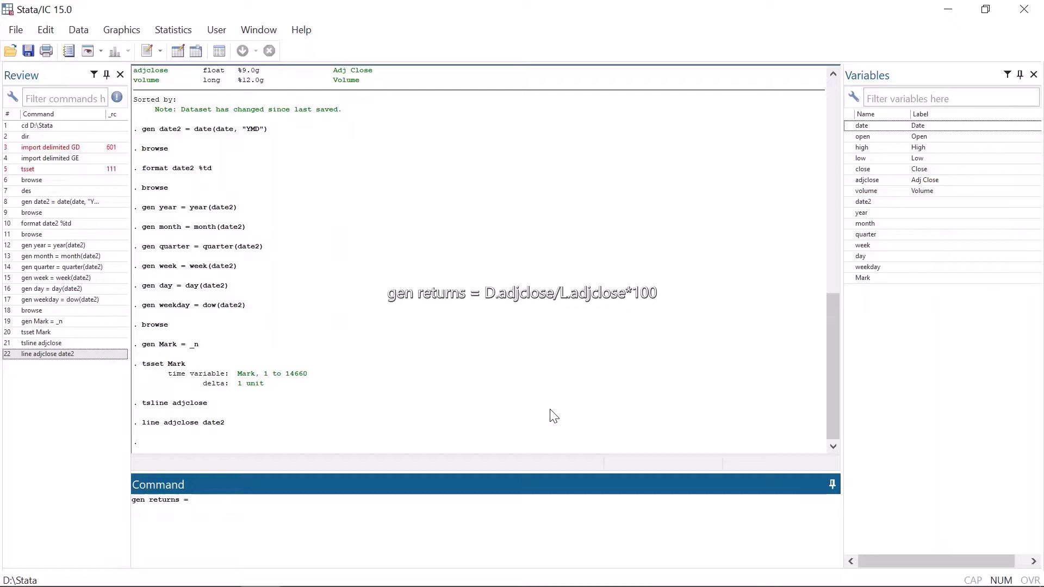
{"action": "type", "text": "= D.ajd"}
{"action": "key", "text": "BackSpace"}
{"action": "key", "text": "BackSpace"}
{"action": "type", "text": "djclose /L.adjclose "}
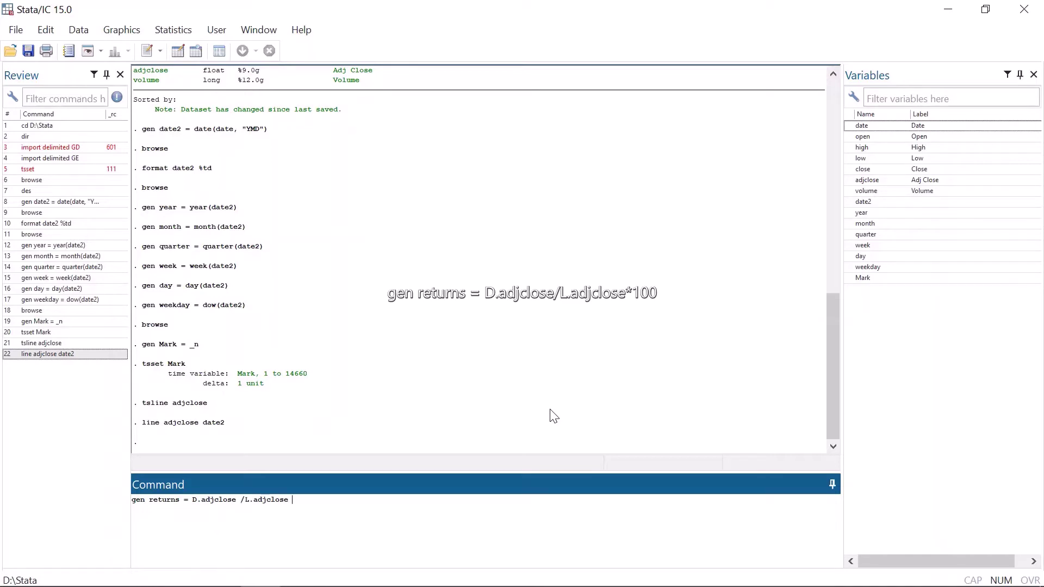
{"action": "type", "text": "*100"}
{"action": "key", "text": "Return"}
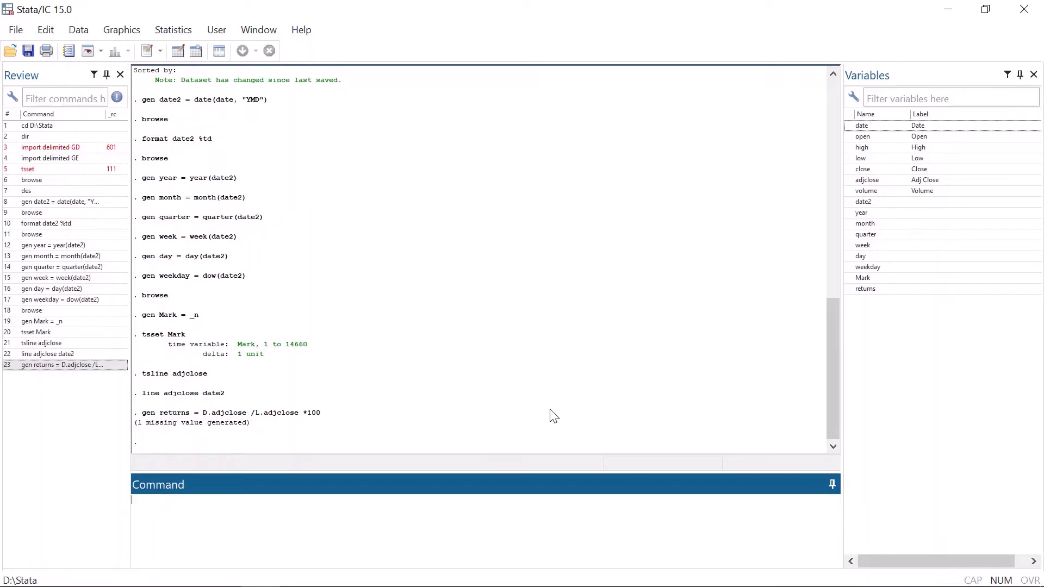
{"action": "type", "text": "su returns"}
{"action": "key", "text": "Return"}
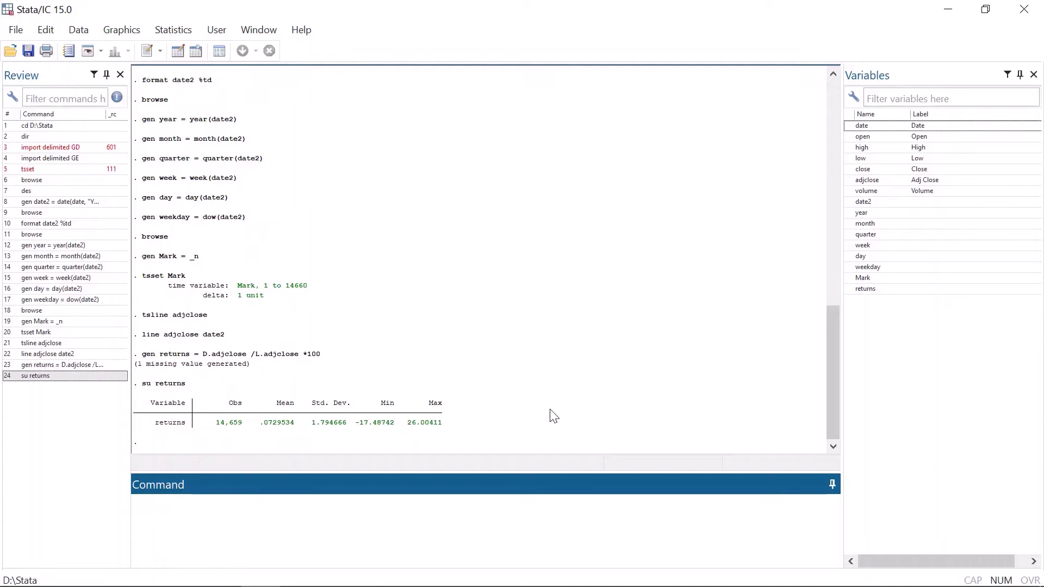